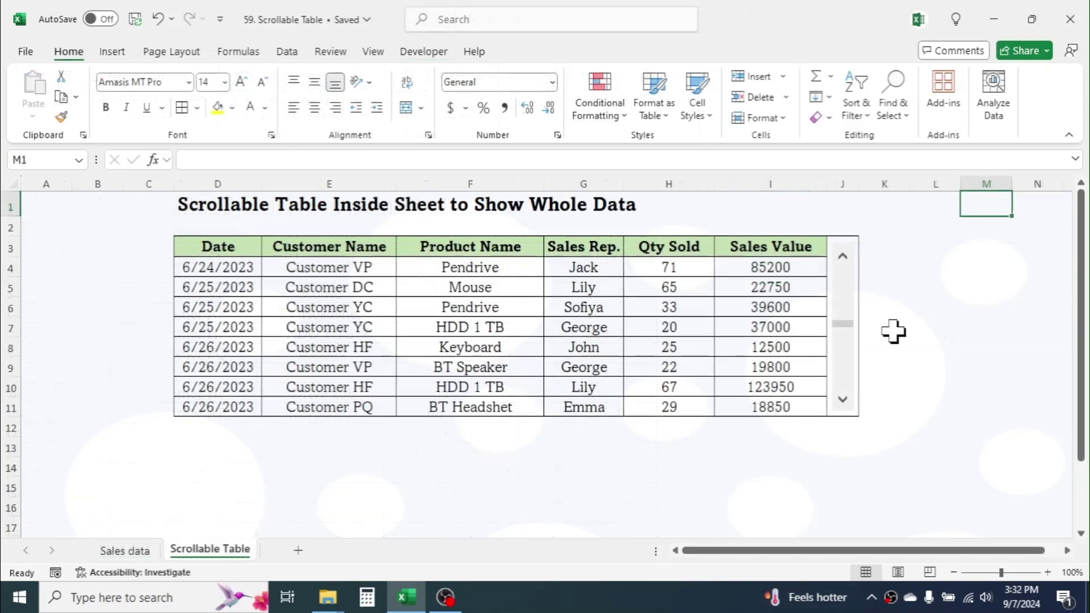
- Scroll through the finished scrollable table and compare it with the source records on the Sales data sheet
{"action": "mouse_move", "coordinate": [847, 336]}
{"action": "left_mouse_down"}
{"action": "mouse_move", "coordinate": [840, 380]}
{"action": "mouse_move", "coordinate": [851, 273]}
{"action": "mouse_move", "coordinate": [846, 384]}
{"action": "mouse_move", "coordinate": [845, 358]}
{"action": "left_mouse_up"}
{"action": "left_click", "coordinate": [132, 551]}
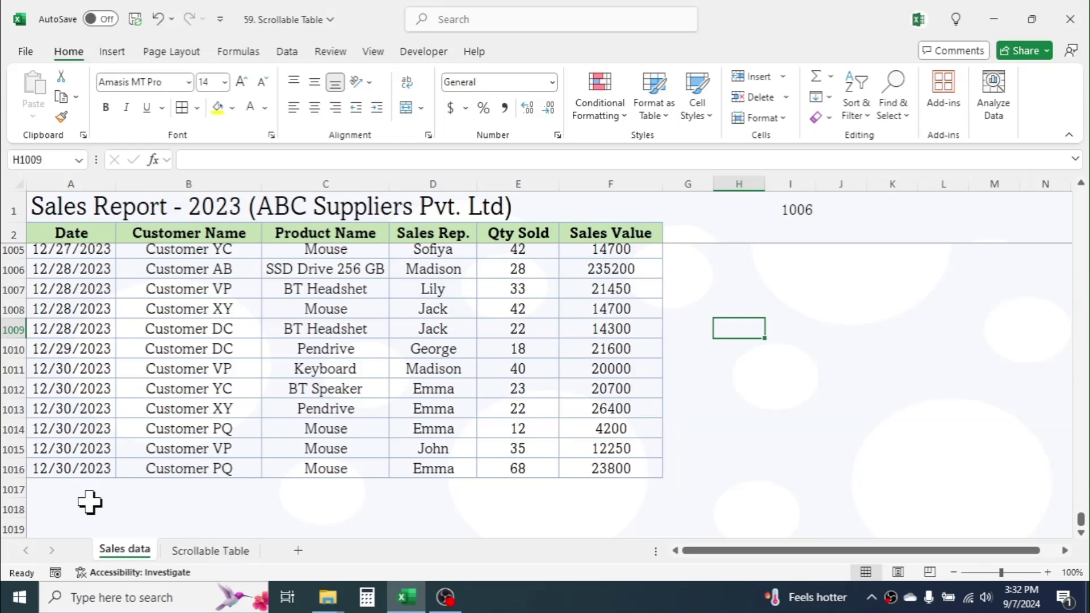
{"action": "left_click", "coordinate": [204, 550]}
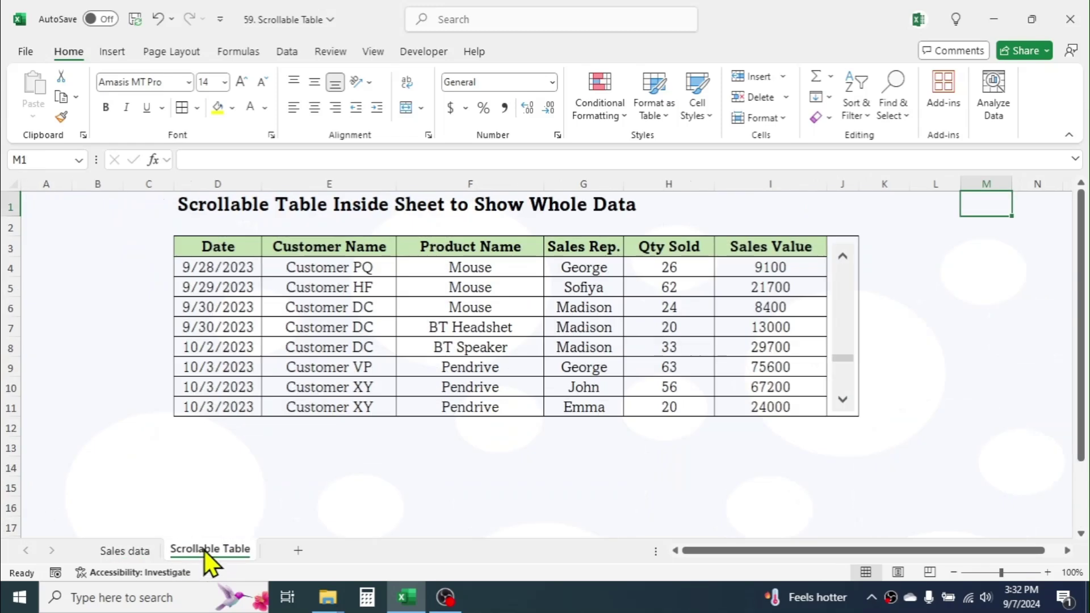
{"action": "left_click", "coordinate": [842, 370]}
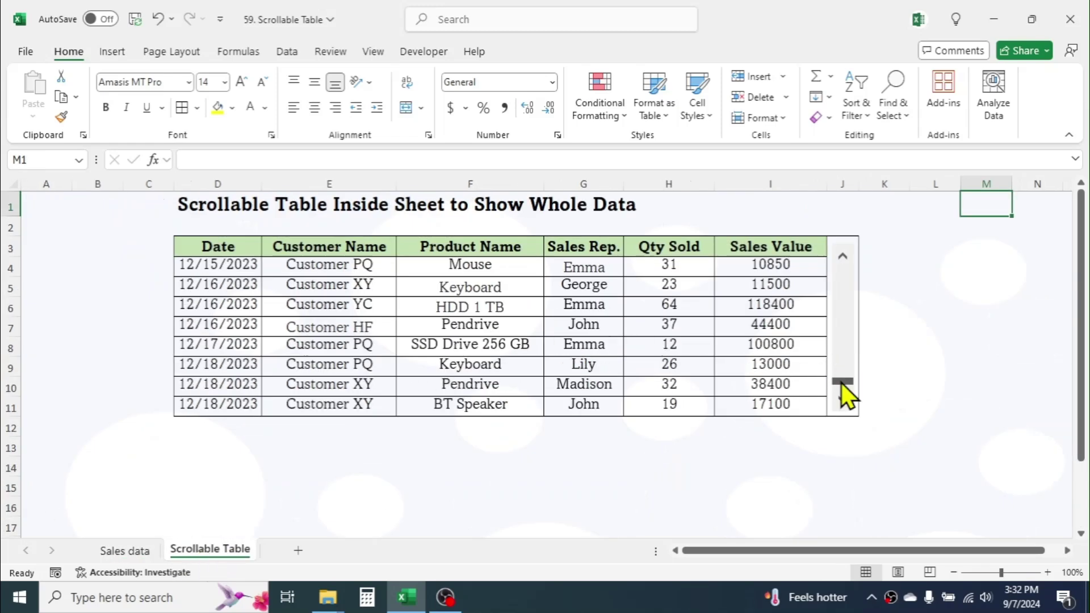
{"action": "left_click_drag", "start_coordinate": [840, 381], "coordinate": [846, 344]}
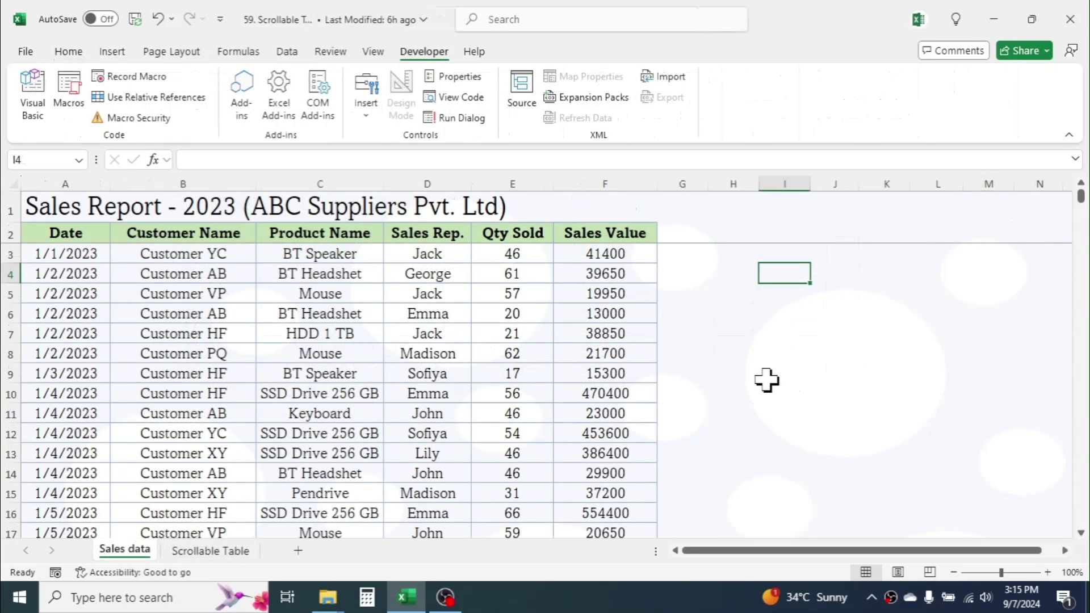
- Enter =COUNTA(A:A) in cell I1 of the Sales data sheet to count the entries in the Date column
{"action": "left_click", "coordinate": [787, 211]}
{"action": "type", "text": "=COUNTA("}
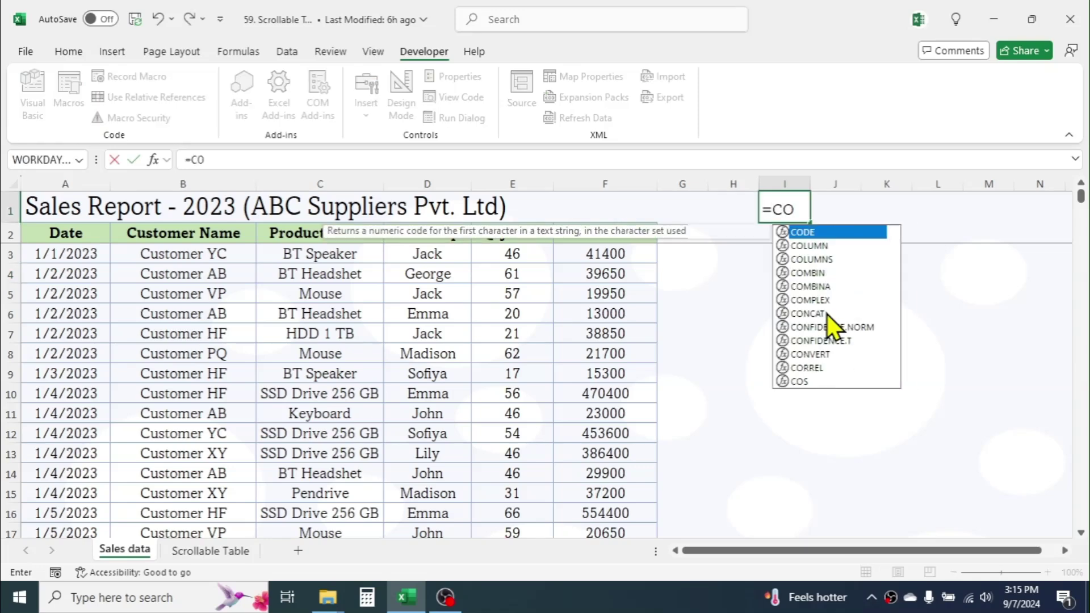
{"action": "left_click", "coordinate": [55, 182]}
{"action": "type", "text": ")"}
{"action": "key", "text": "Return"}
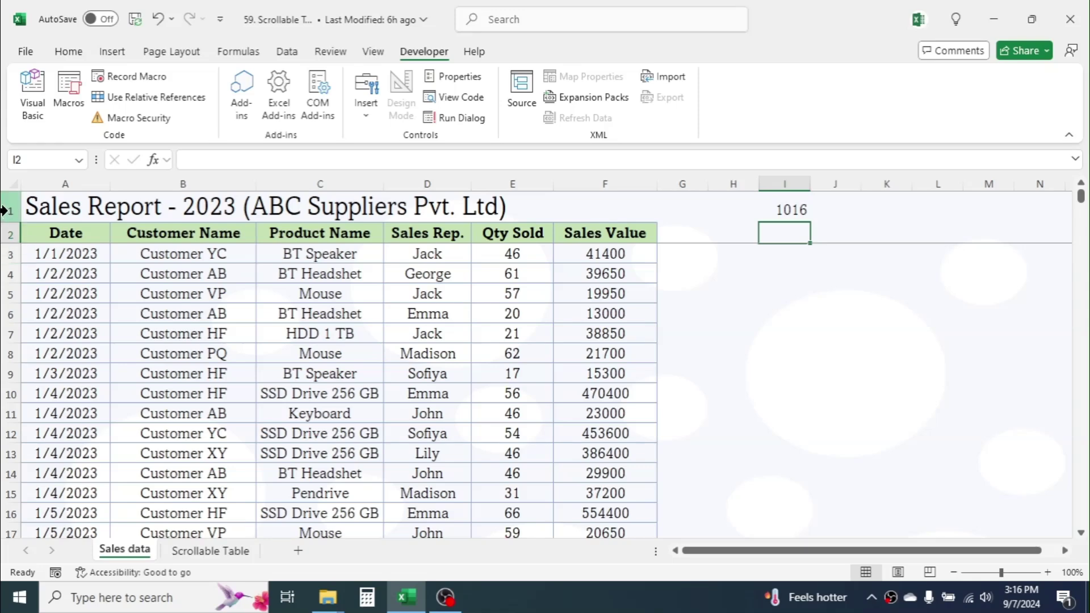
- Subtract the two heading rows by changing the formula in I1 to =COUNTA(A:A)-2
{"action": "left_click", "coordinate": [798, 209]}
{"action": "left_click", "coordinate": [295, 159]}
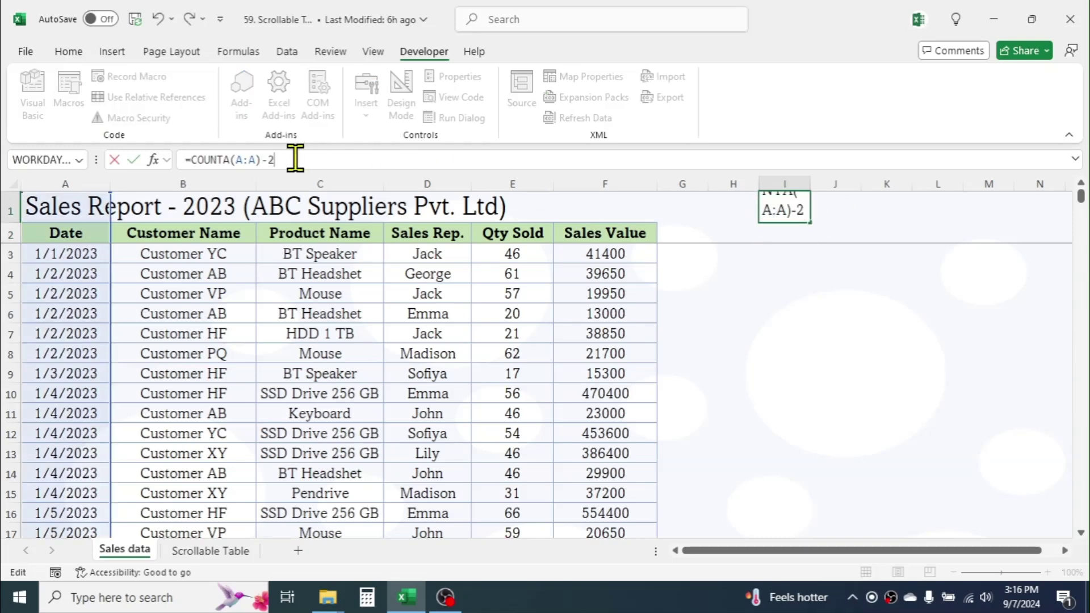
{"action": "key", "text": "Return"}
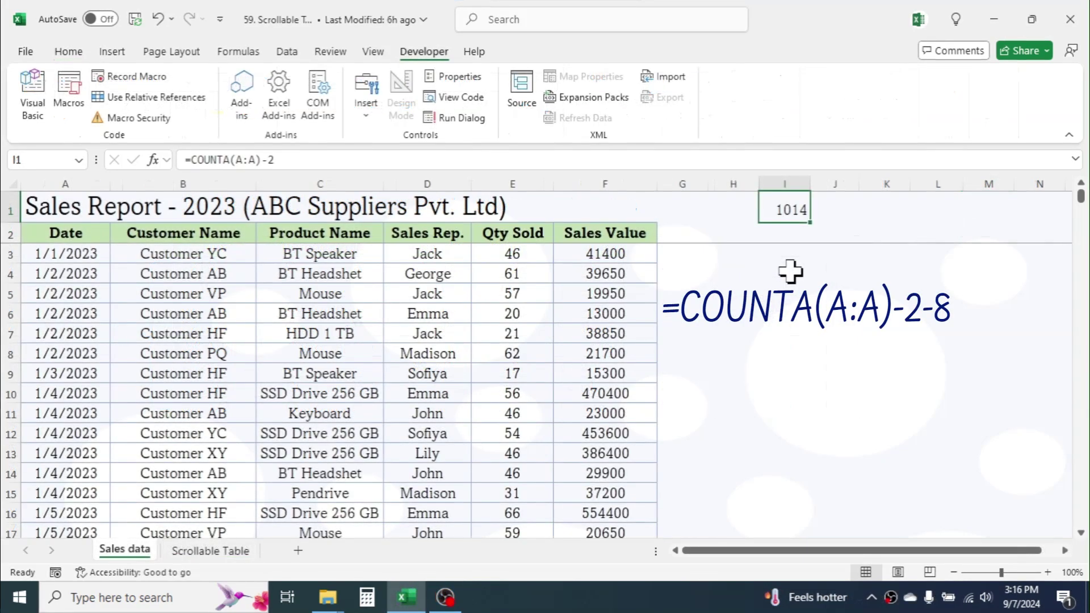
- Extend the count formula in I1 to =COUNTA(A:A)-2-8
{"action": "left_click", "coordinate": [321, 163]}
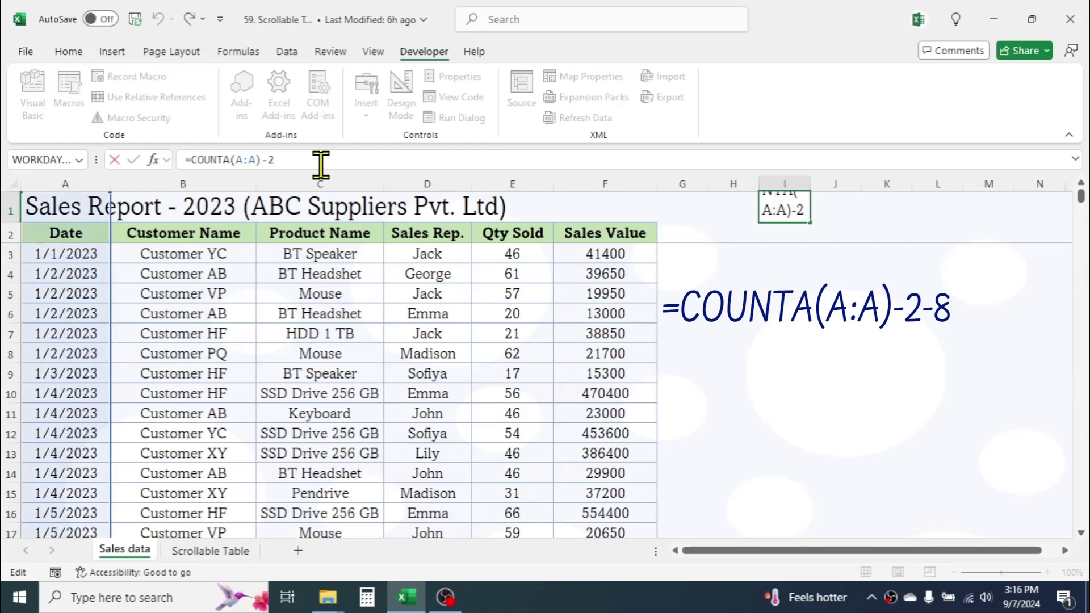
{"action": "type", "text": "-8"}
{"action": "key", "text": "Return"}
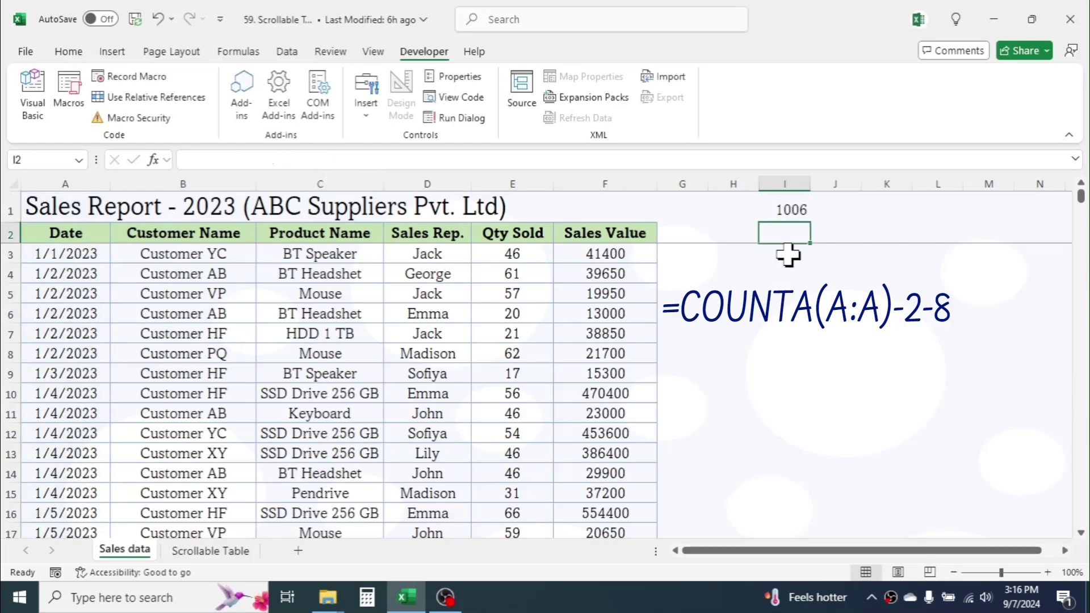
{"action": "left_click", "coordinate": [793, 213]}
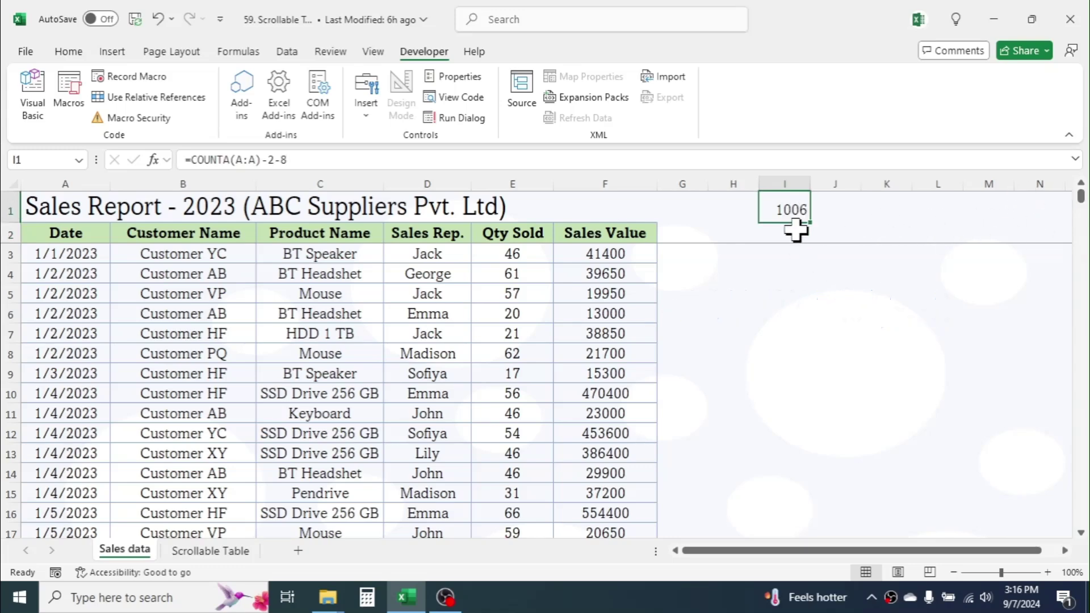
- Copy the header row A2:F2 from Sales data to D3 on the Scrollable Table sheet
{"action": "left_click_drag", "start_coordinate": [71, 230], "coordinate": [584, 230]}
{"action": "key", "text": "ctrl+c"}
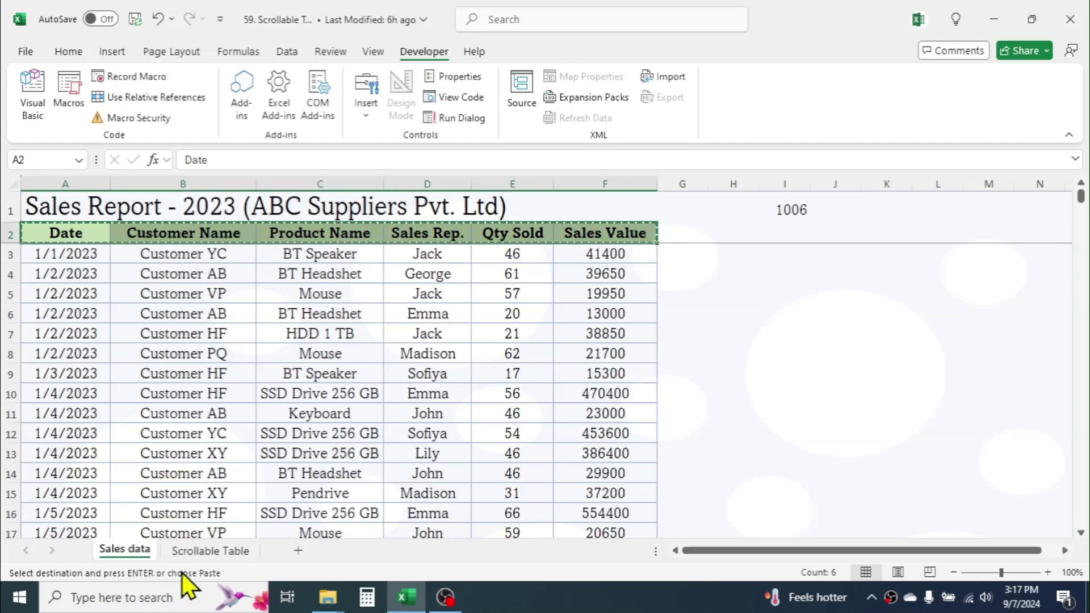
{"action": "left_click", "coordinate": [207, 549]}
{"action": "key", "text": "ctrl+v"}
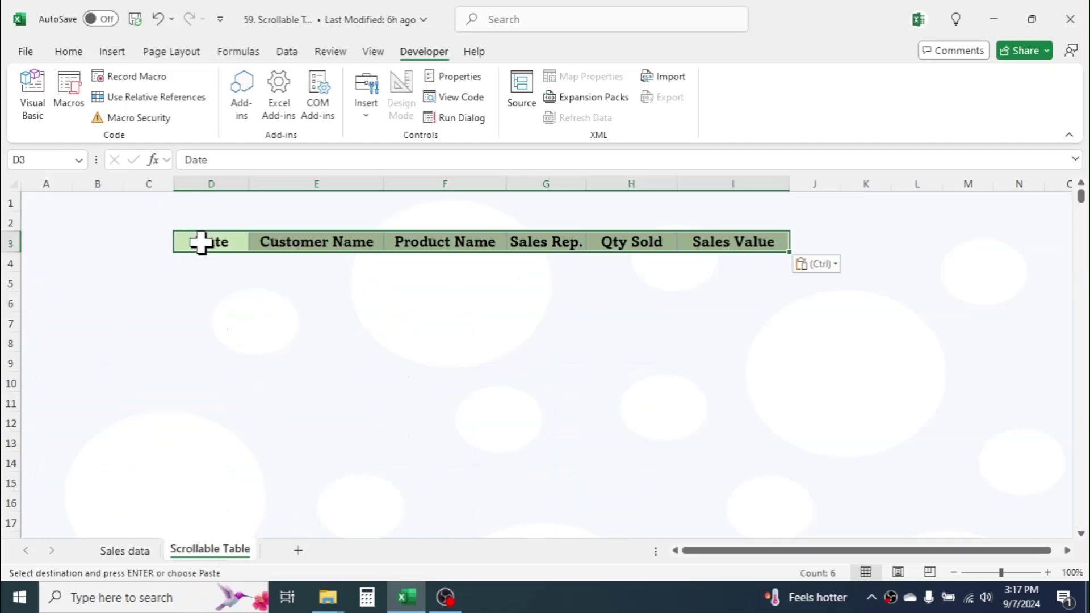
- Apply all borders to the range D3:I11, covering the headers and eight rows beneath them
{"action": "left_click_drag", "start_coordinate": [212, 241], "coordinate": [744, 400]}
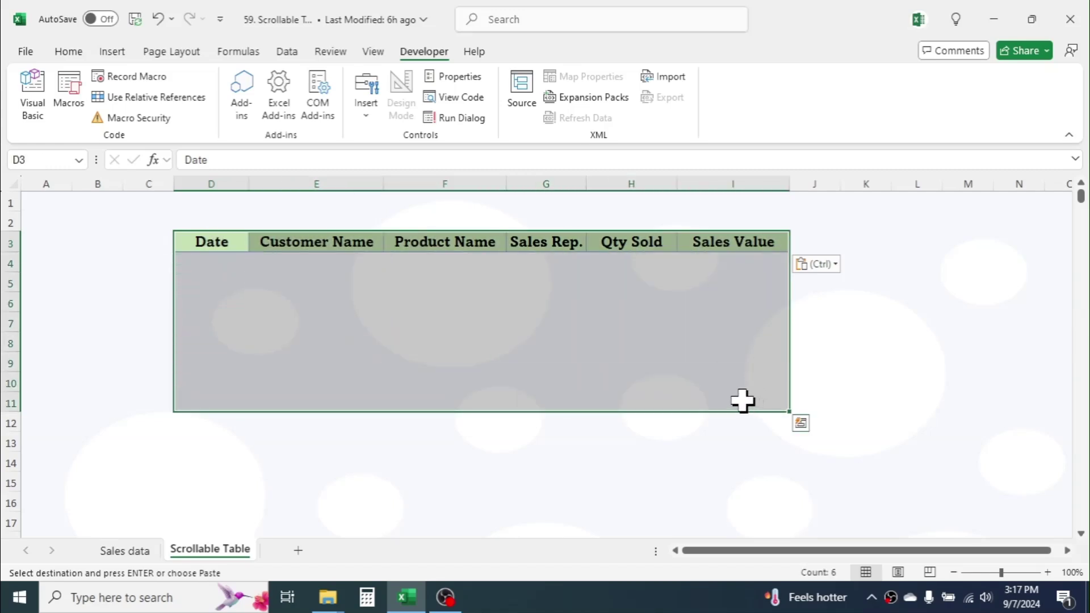
{"action": "left_click", "coordinate": [65, 51]}
{"action": "left_click", "coordinate": [196, 107]}
{"action": "left_click", "coordinate": [210, 265]}
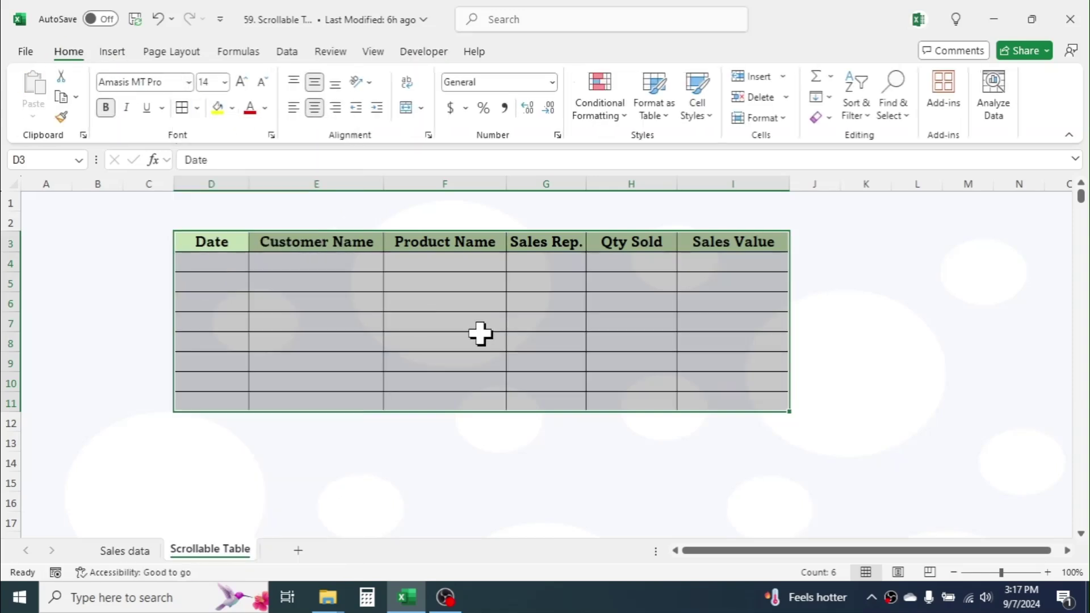
{"action": "left_click", "coordinate": [539, 342]}
- Merge J3:J11 beside the table into one bordered cell and narrow column J
{"action": "left_click_drag", "start_coordinate": [815, 242], "coordinate": [815, 407]}
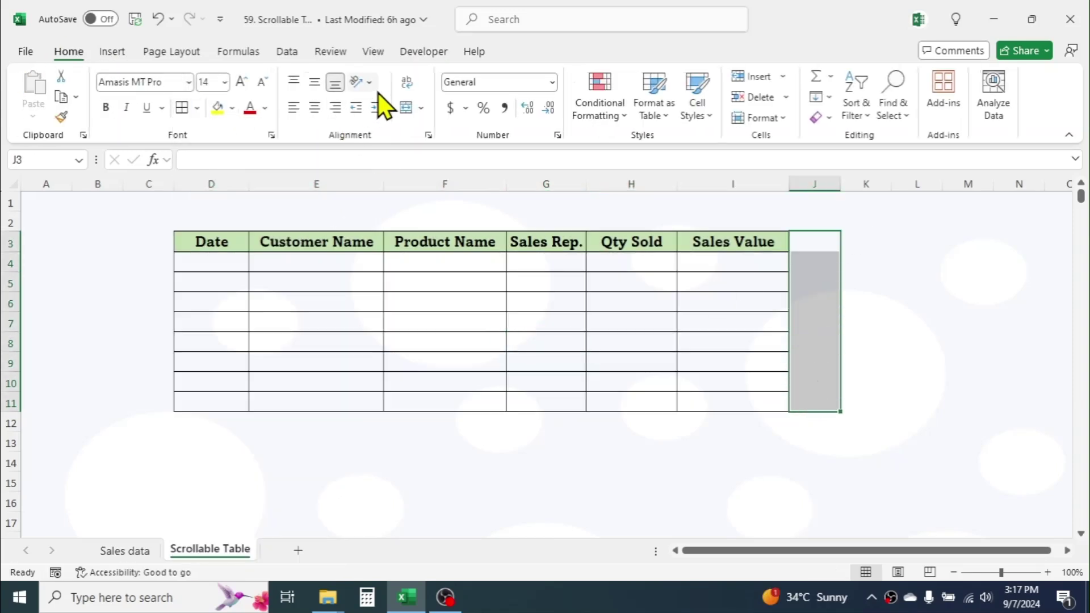
{"action": "left_click", "coordinate": [407, 108]}
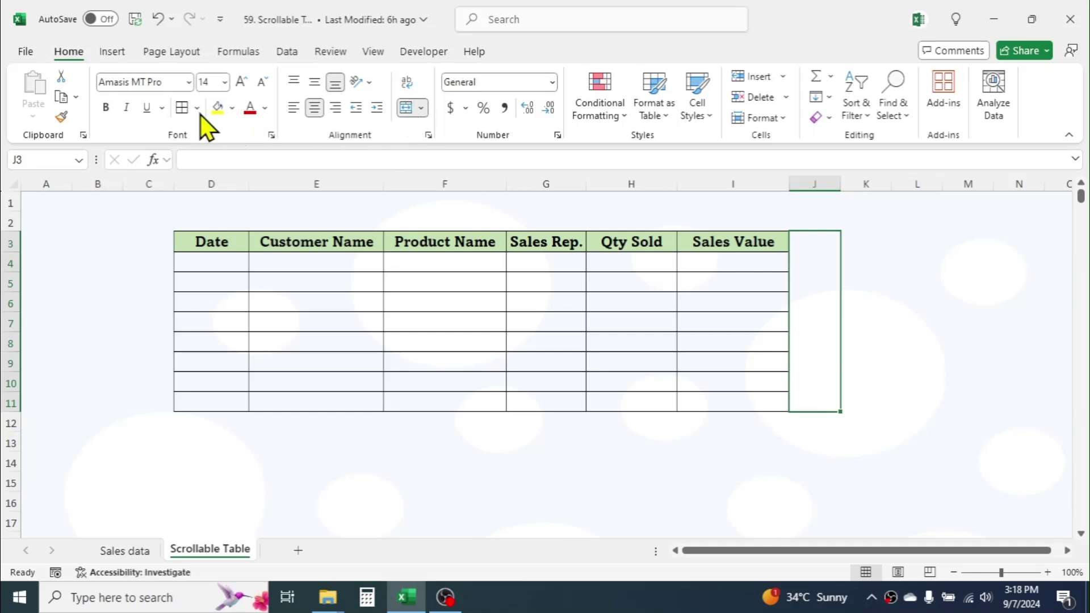
{"action": "left_click", "coordinate": [906, 322]}
{"action": "left_click_drag", "start_coordinate": [840, 185], "coordinate": [826, 187]}
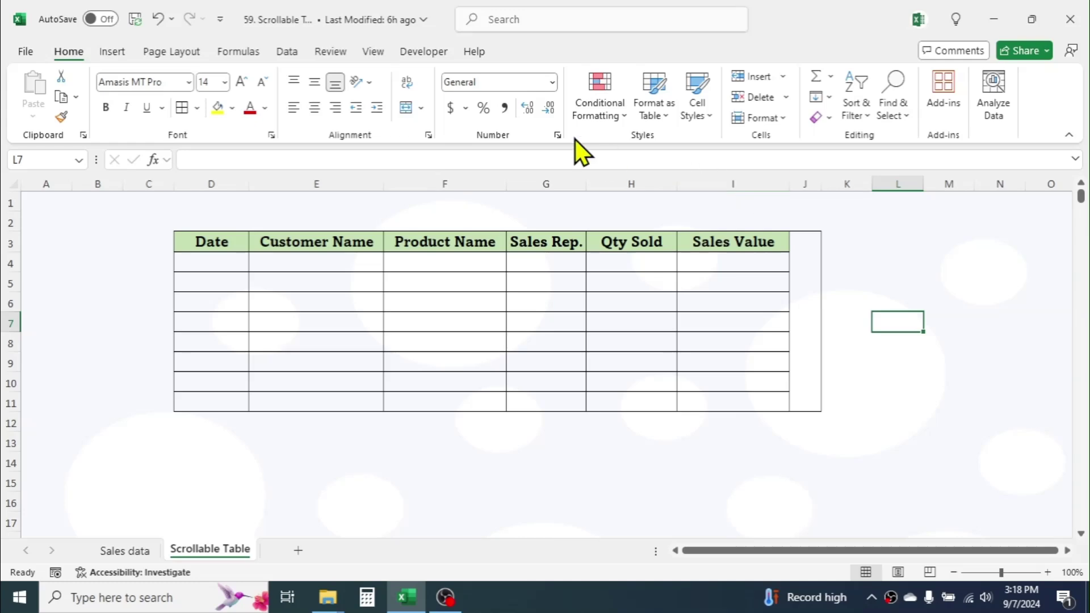
- Insert a vertical scroll bar form control that fills the merged cell J3:J11
{"action": "left_click", "coordinate": [415, 51]}
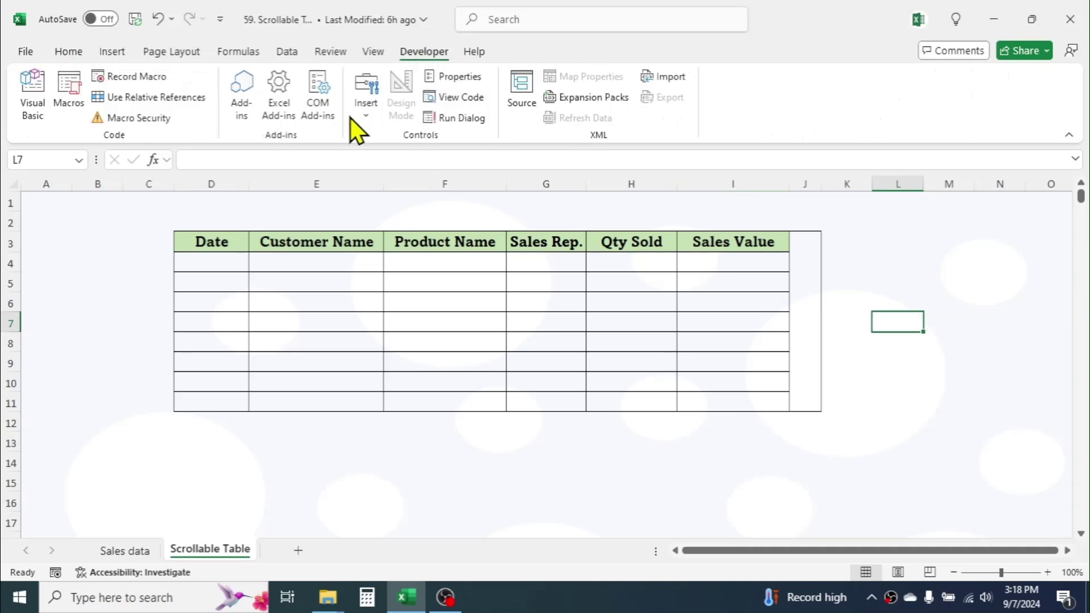
{"action": "left_click", "coordinate": [365, 108]}
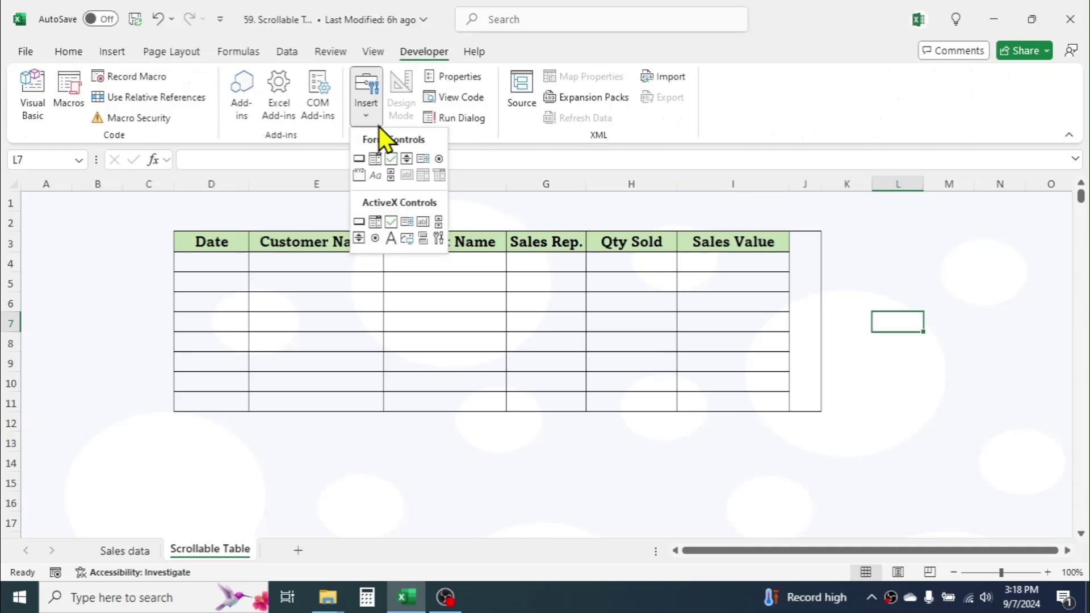
{"action": "left_click", "coordinate": [392, 175]}
{"action": "left_click_drag", "start_coordinate": [791, 239], "coordinate": [794, 239]}
{"action": "left_click_drag", "start_coordinate": [813, 305], "coordinate": [816, 406]}
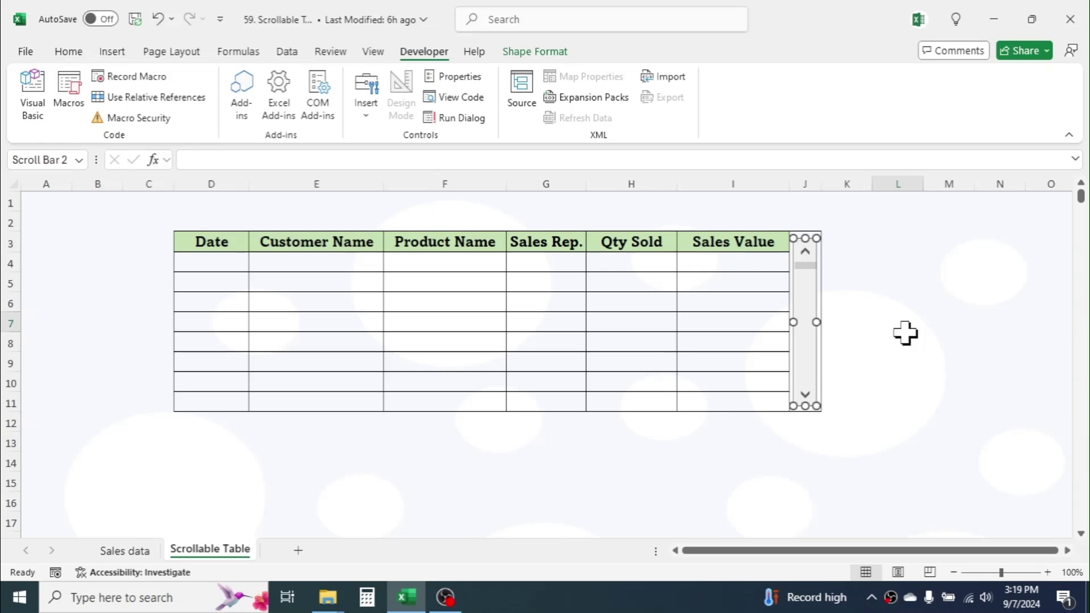
- Link the scroll bar to cell $D$2 in its control settings and move its slider to 6
{"action": "right_click", "coordinate": [804, 289]}
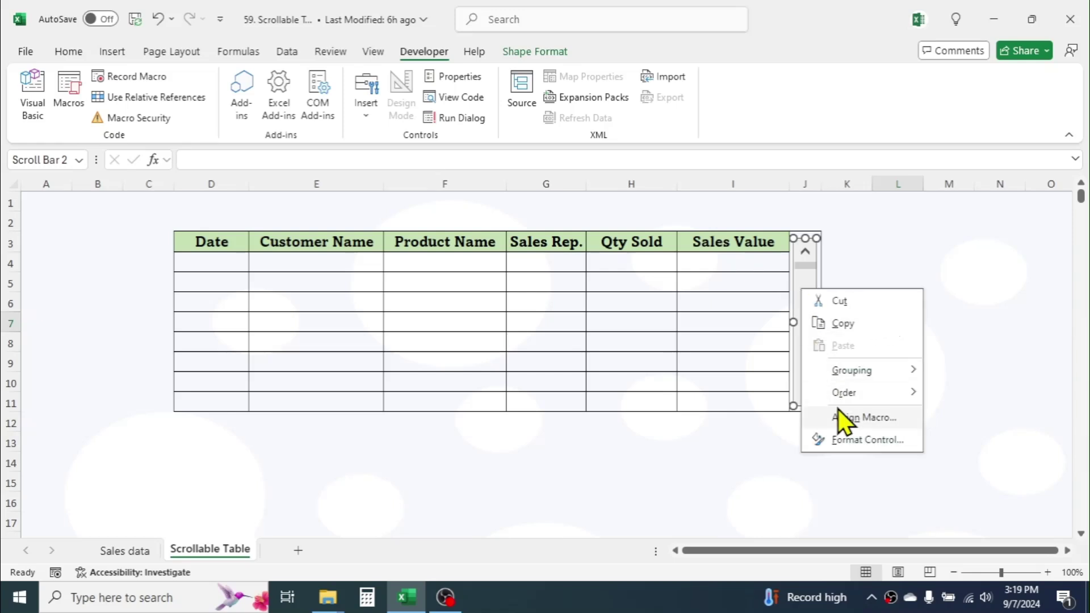
{"action": "left_click", "coordinate": [857, 440]}
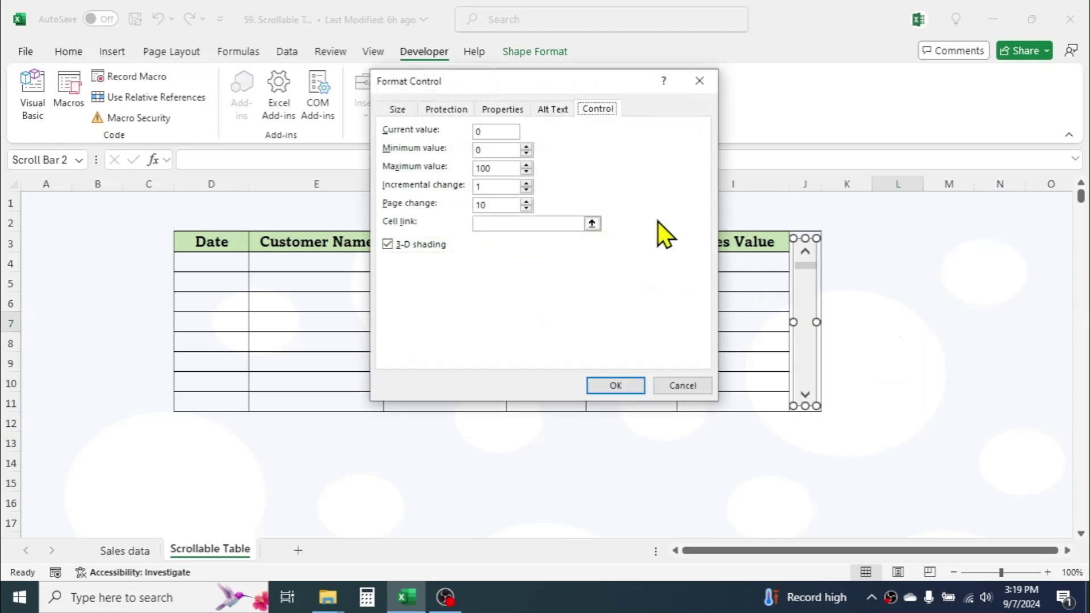
{"action": "left_click", "coordinate": [504, 223]}
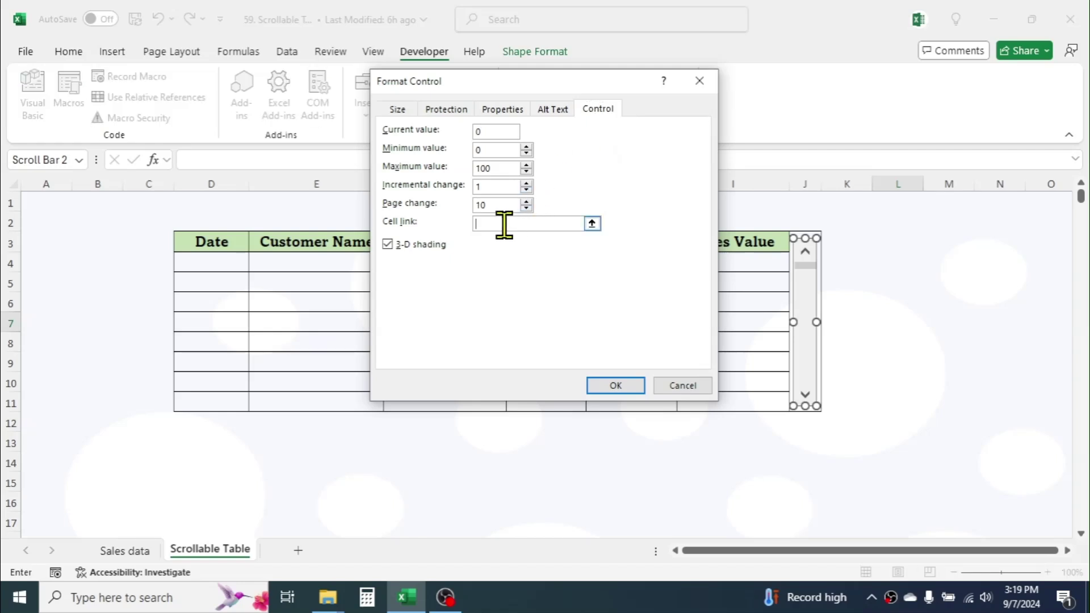
{"action": "left_click", "coordinate": [212, 222]}
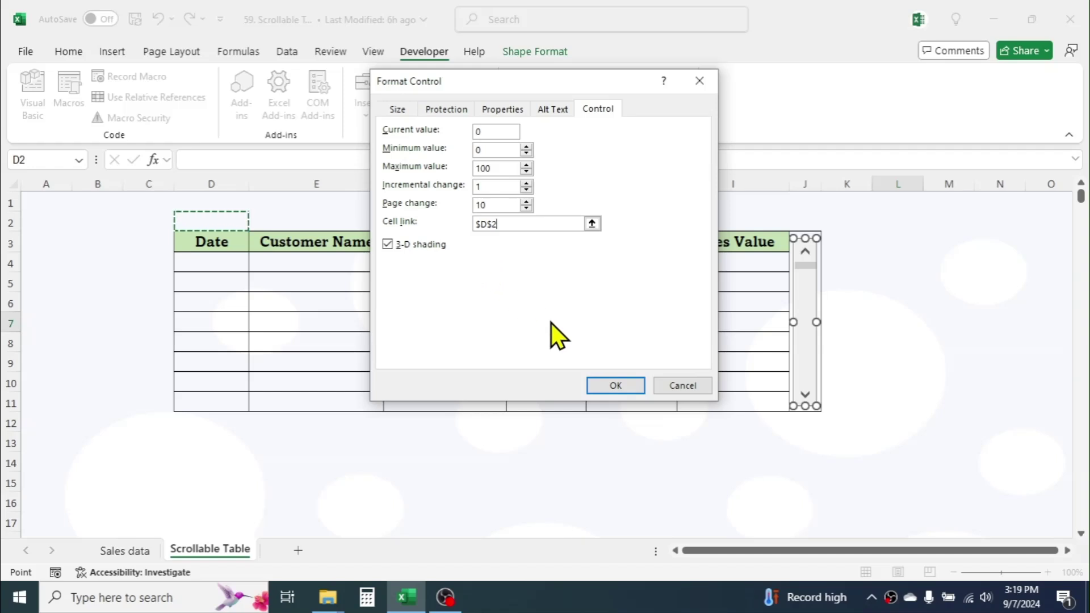
{"action": "left_click", "coordinate": [614, 390]}
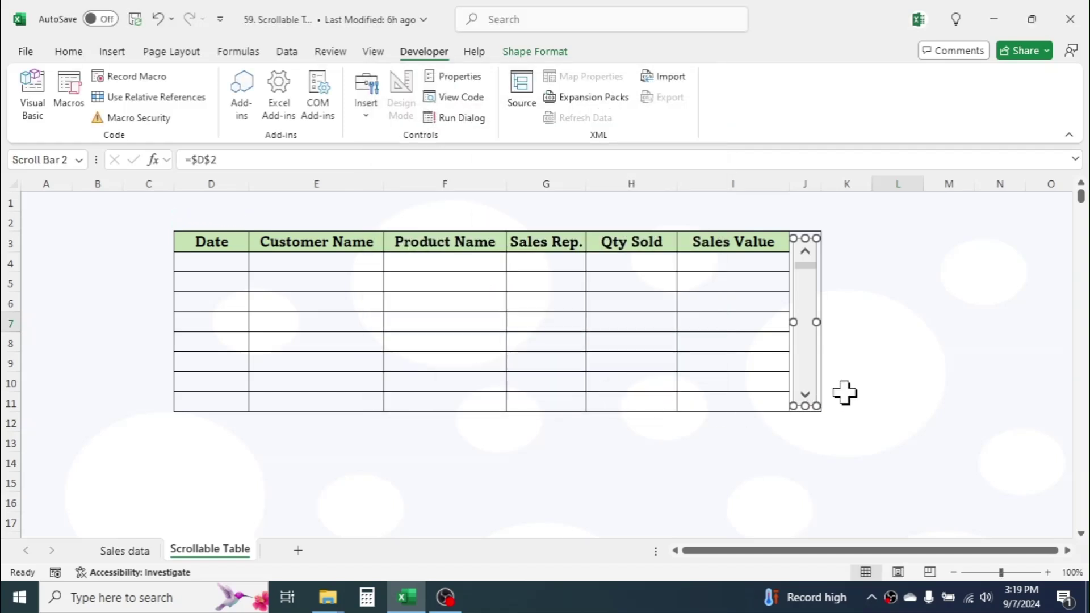
{"action": "left_click", "coordinate": [876, 301]}
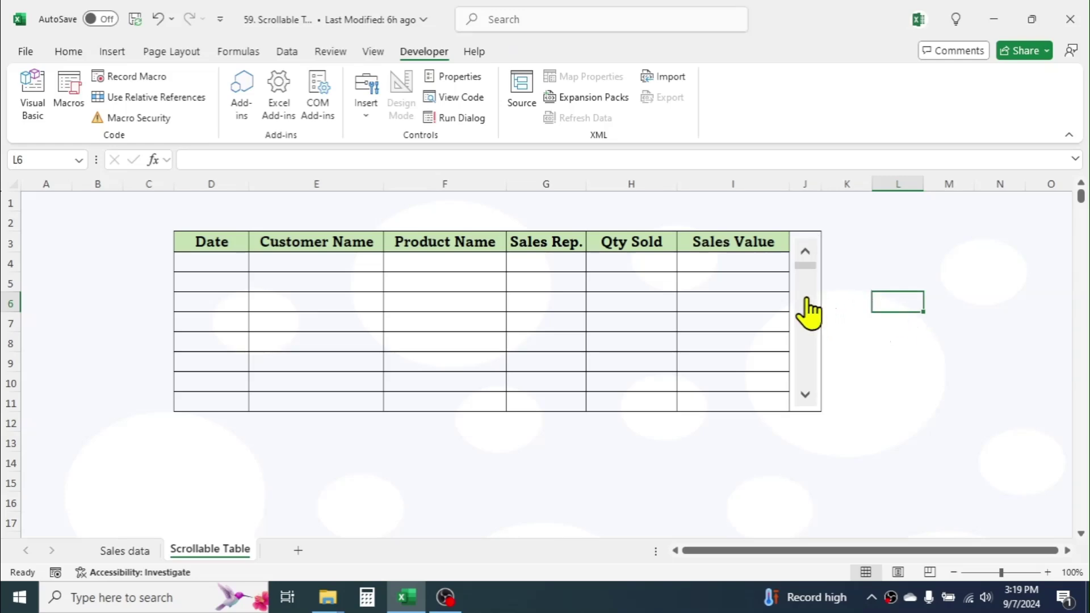
{"action": "left_click_drag", "start_coordinate": [803, 268], "coordinate": [244, 236]}
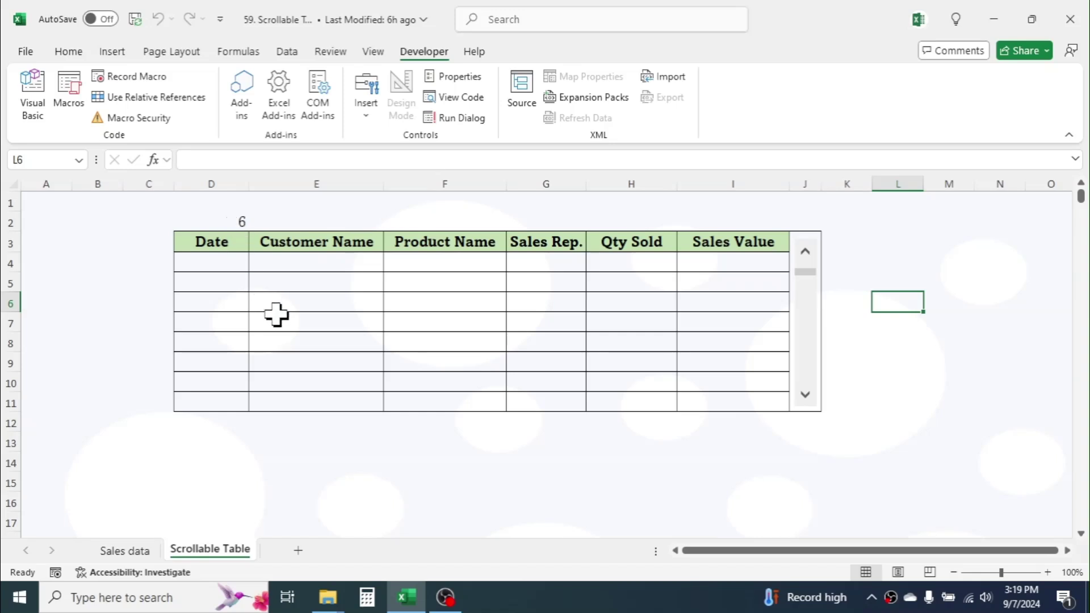
- Enter =OFFSET('Sales data'!A3,'Scrollable Table'!$D$2,0,1,1) in cell D4, the first cell under the Date header
{"action": "left_click", "coordinate": [231, 263]}
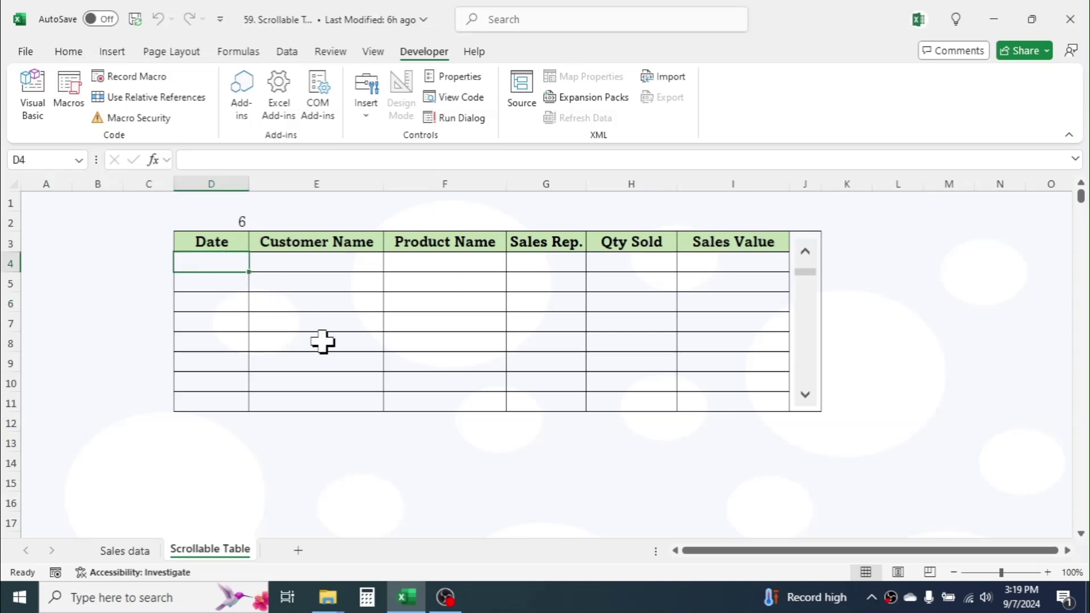
{"action": "type", "text": "=OFFSET("}
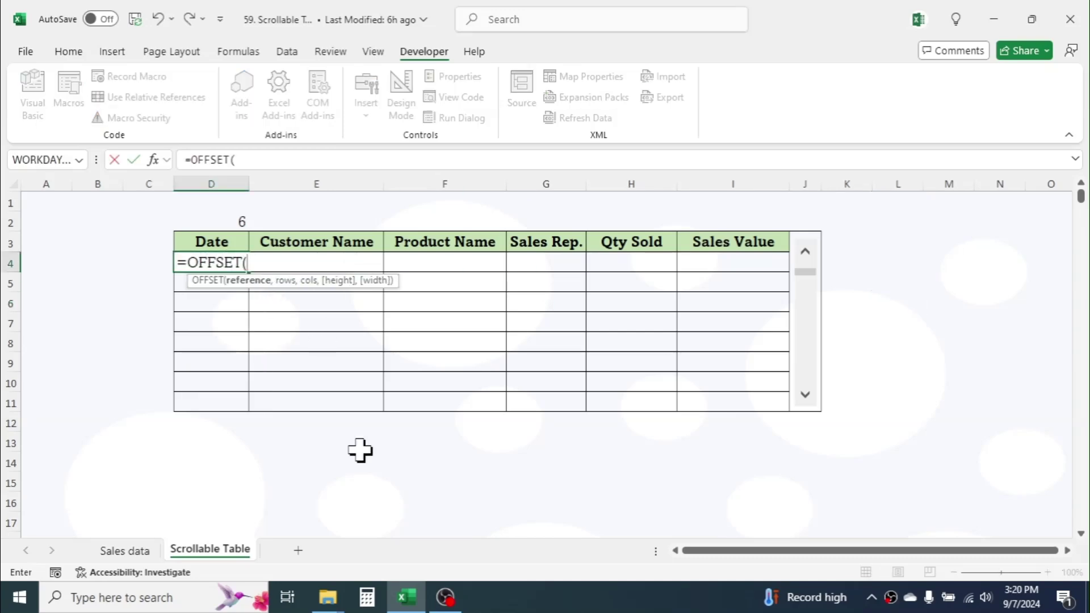
{"action": "left_click", "coordinate": [134, 552]}
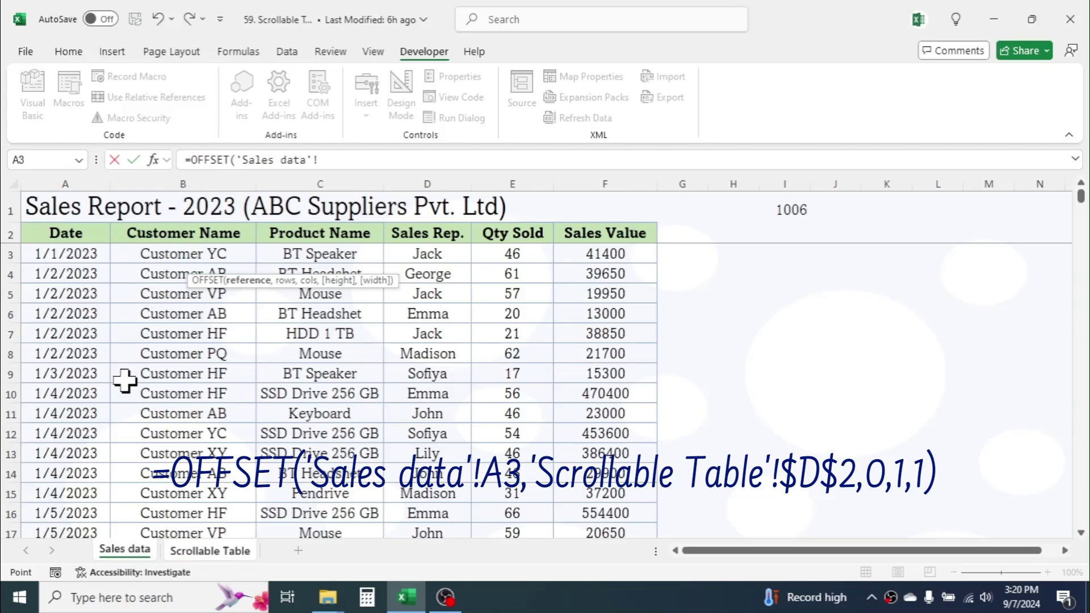
{"action": "left_click", "coordinate": [65, 252]}
{"action": "type", "text": ","}
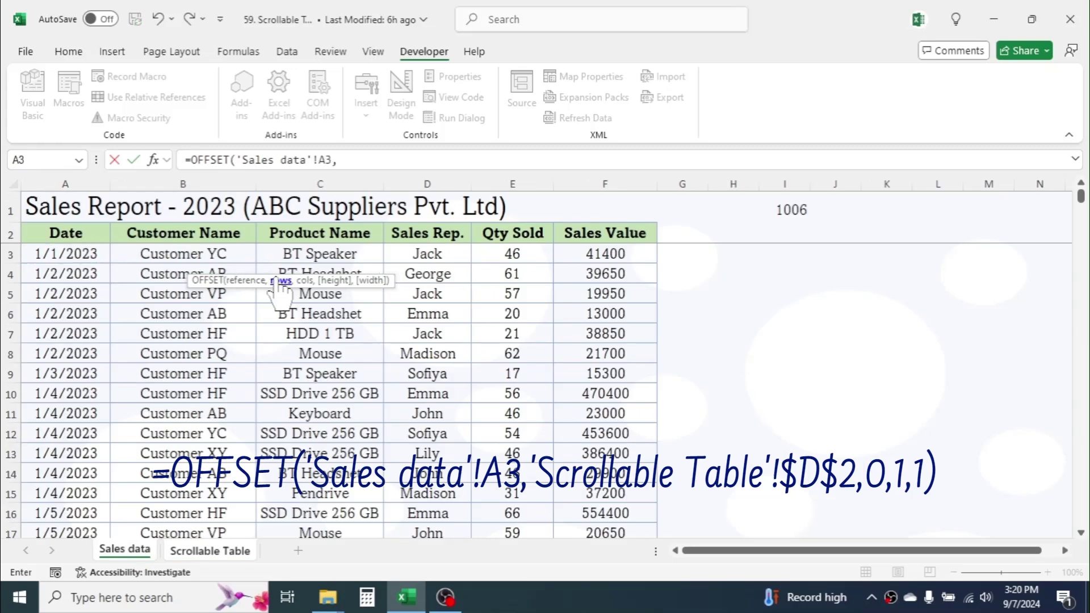
{"action": "left_click", "coordinate": [210, 550]}
{"action": "left_click", "coordinate": [241, 221]}
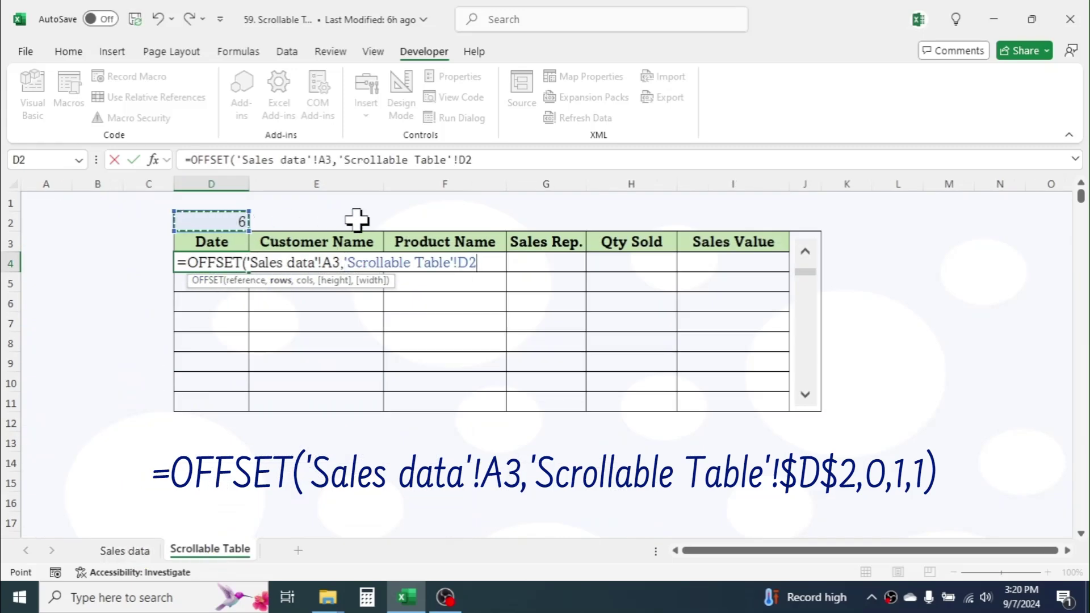
{"action": "key", "text": "F4"}
{"action": "type", "text": ","}
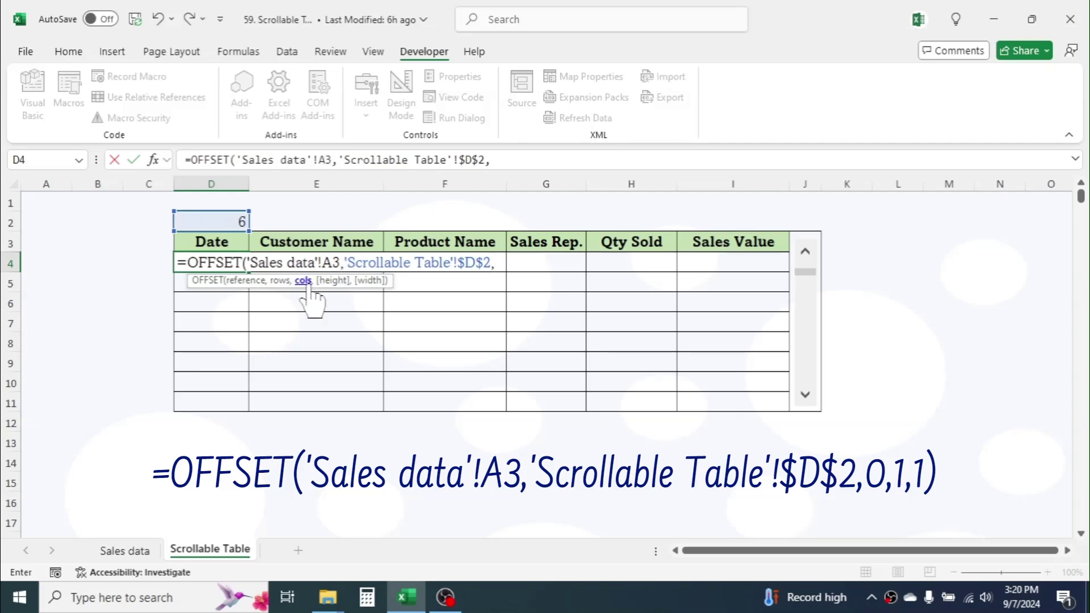
{"action": "type", "text": "0,"}
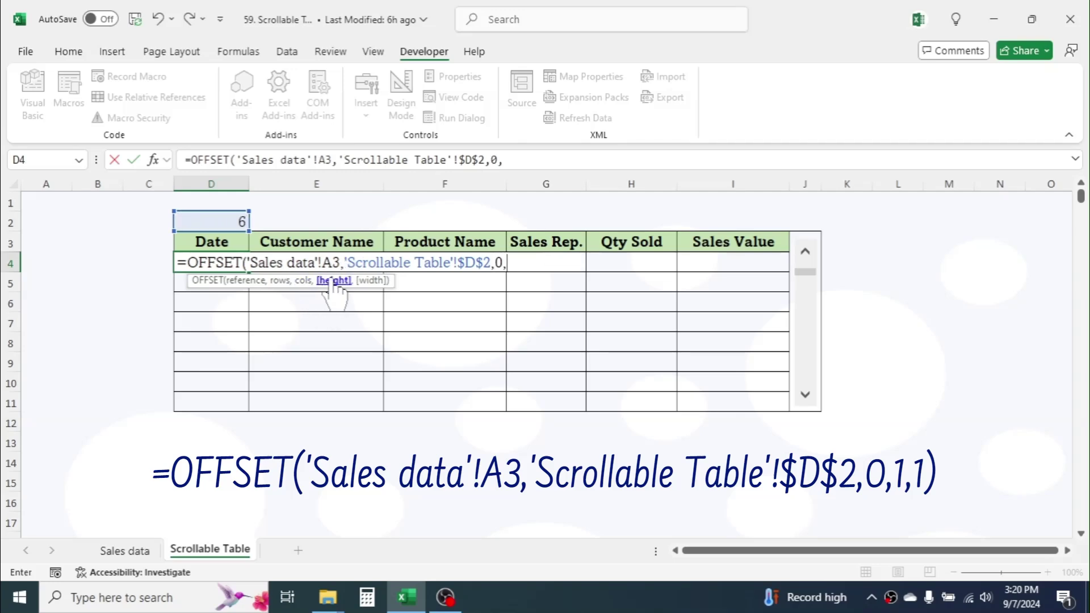
{"action": "type", "text": "1,1)"}
{"action": "key", "text": "Return"}
- Fill the OFFSET formula from D4 across and down through I11 without changing the table's formatting
{"action": "left_click", "coordinate": [233, 263]}
{"action": "left_click_drag", "start_coordinate": [249, 272], "coordinate": [778, 409]}
{"action": "left_click", "coordinate": [555, 458]}
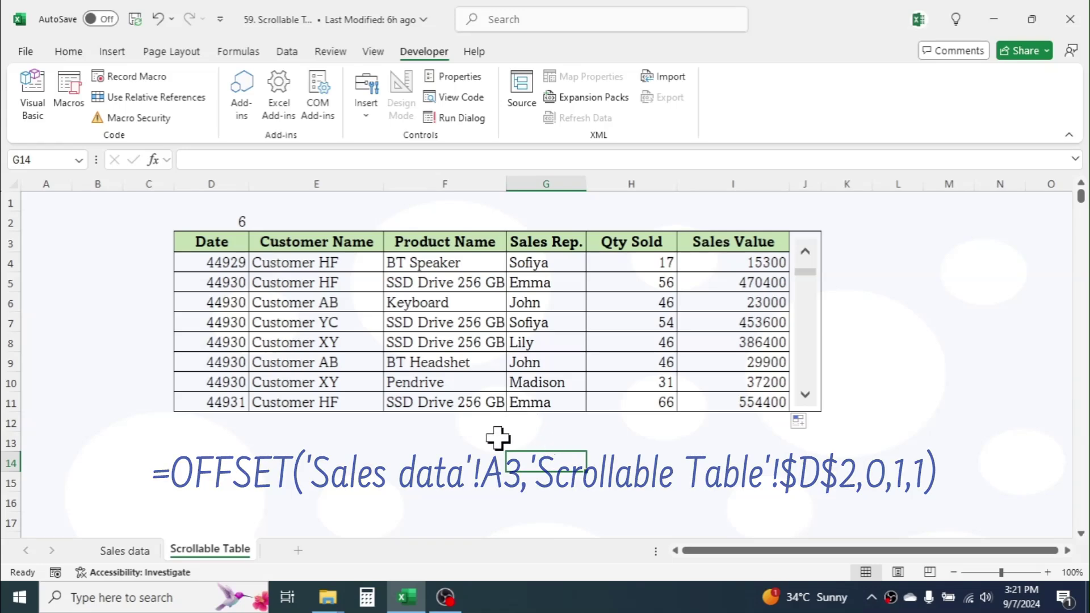
- Format the Date column cells D4:D11 as dates
{"action": "left_click_drag", "start_coordinate": [219, 263], "coordinate": [210, 403]}
{"action": "left_click", "coordinate": [69, 51]}
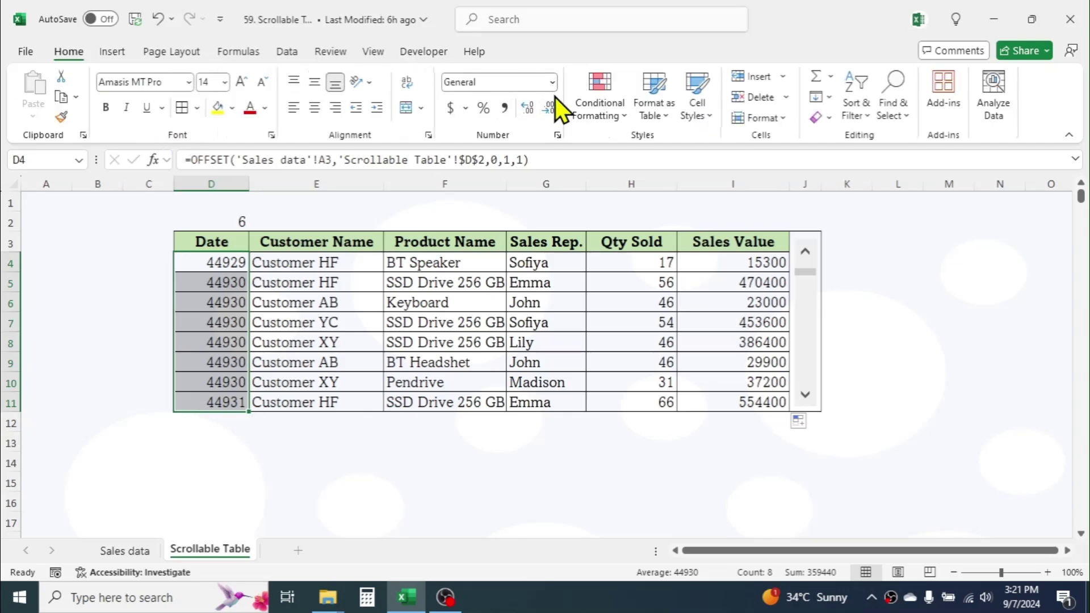
{"action": "left_click", "coordinate": [551, 83]}
{"action": "left_click", "coordinate": [509, 272]}
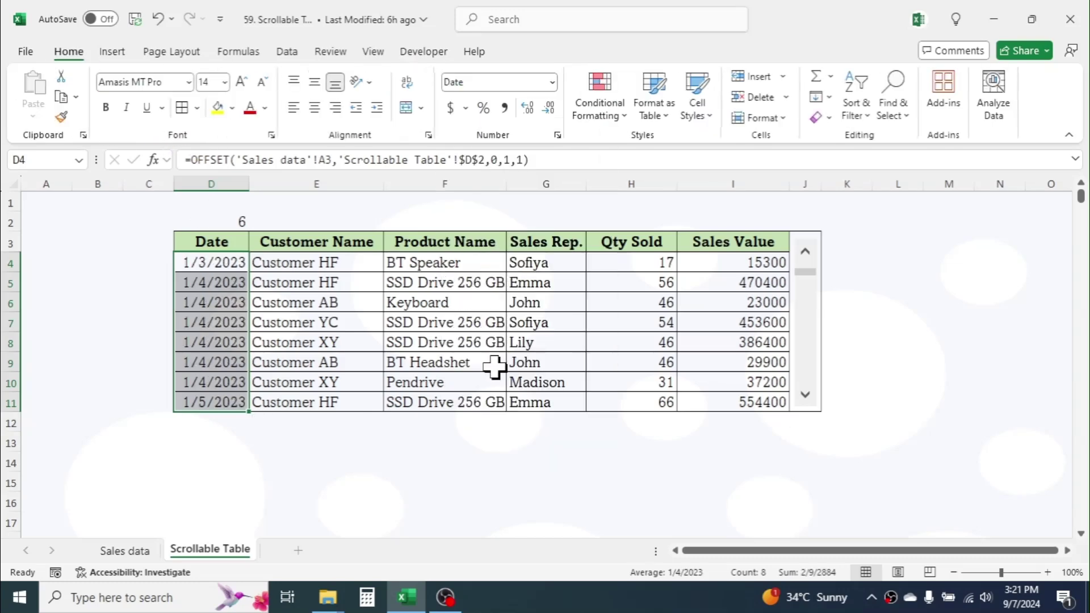
{"action": "left_click", "coordinate": [403, 463]}
- Center the table range D3:I11 horizontally and slightly widen the Date and Product Name columns
{"action": "left_click_drag", "start_coordinate": [250, 186], "coordinate": [259, 186]}
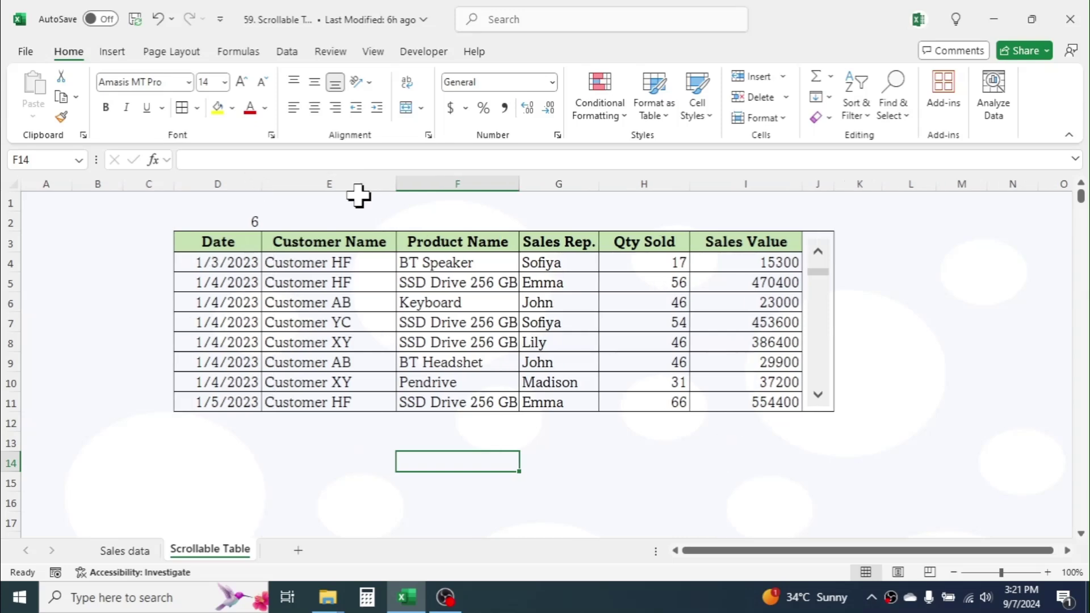
{"action": "left_click_drag", "start_coordinate": [219, 242], "coordinate": [749, 406]}
{"action": "left_click", "coordinate": [314, 108]}
{"action": "left_click", "coordinate": [463, 303]}
{"action": "left_click_drag", "start_coordinate": [519, 185], "coordinate": [541, 185]}
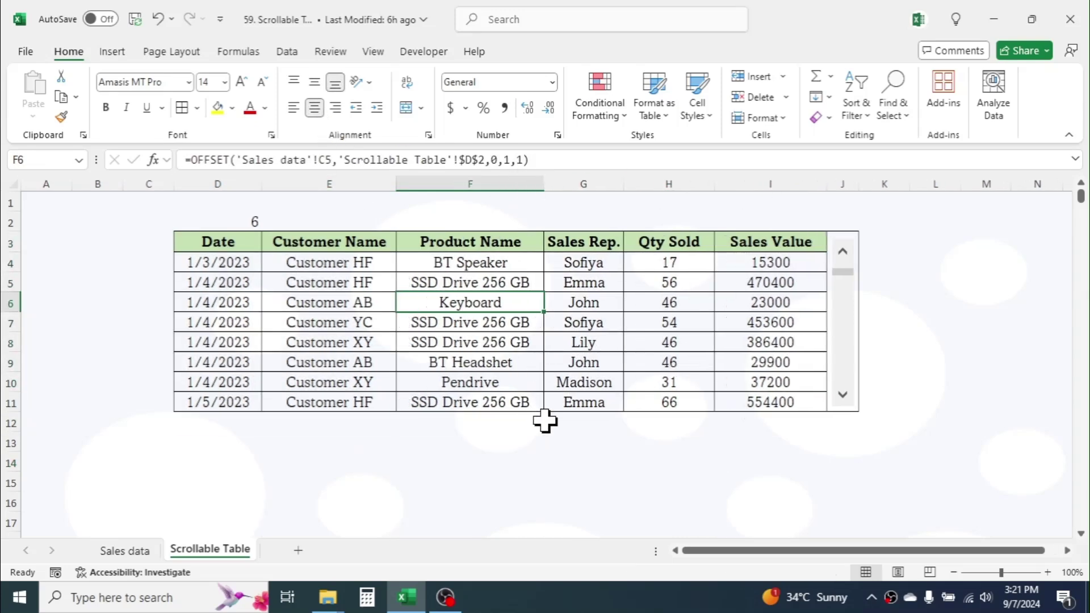
{"action": "left_click", "coordinate": [567, 457]}
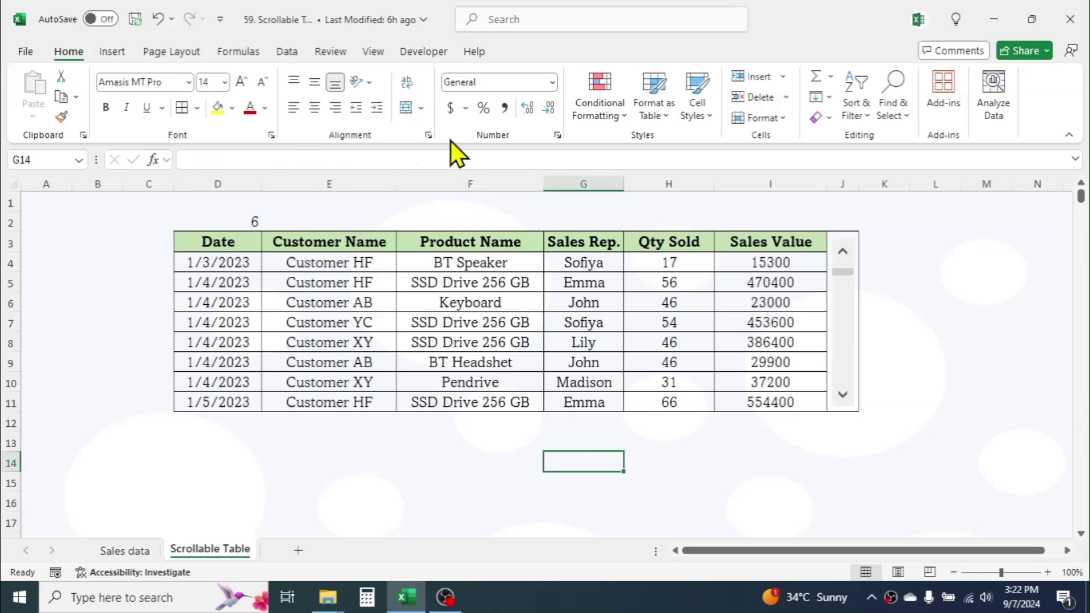
- Open the Visual Basic editor and insert a new module in the workbook's project
{"action": "left_click", "coordinate": [423, 51]}
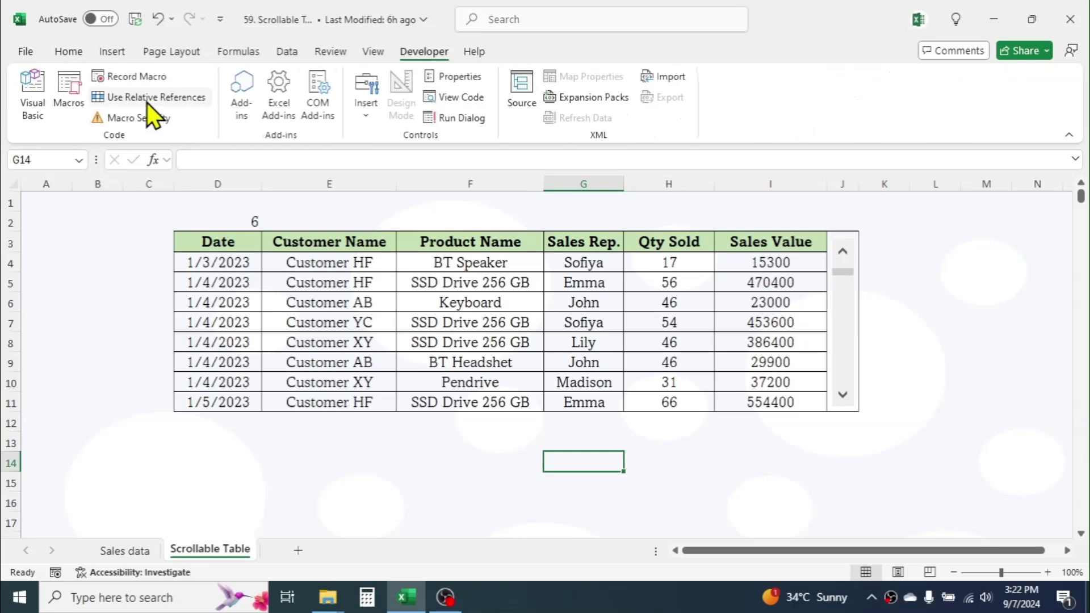
{"action": "left_click", "coordinate": [34, 96]}
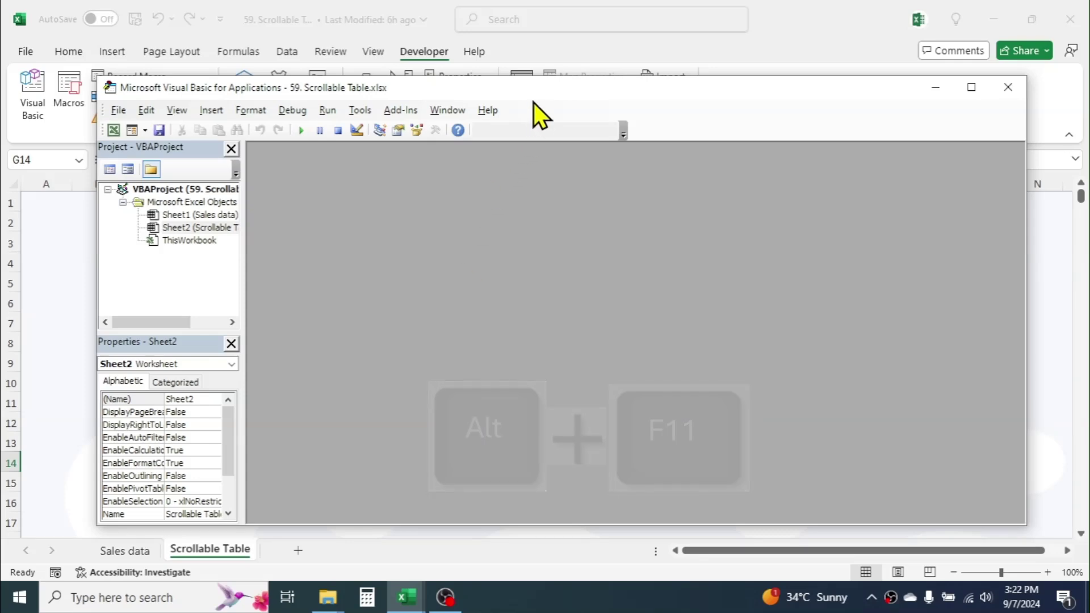
{"action": "left_click_drag", "start_coordinate": [540, 87], "coordinate": [541, 83]}
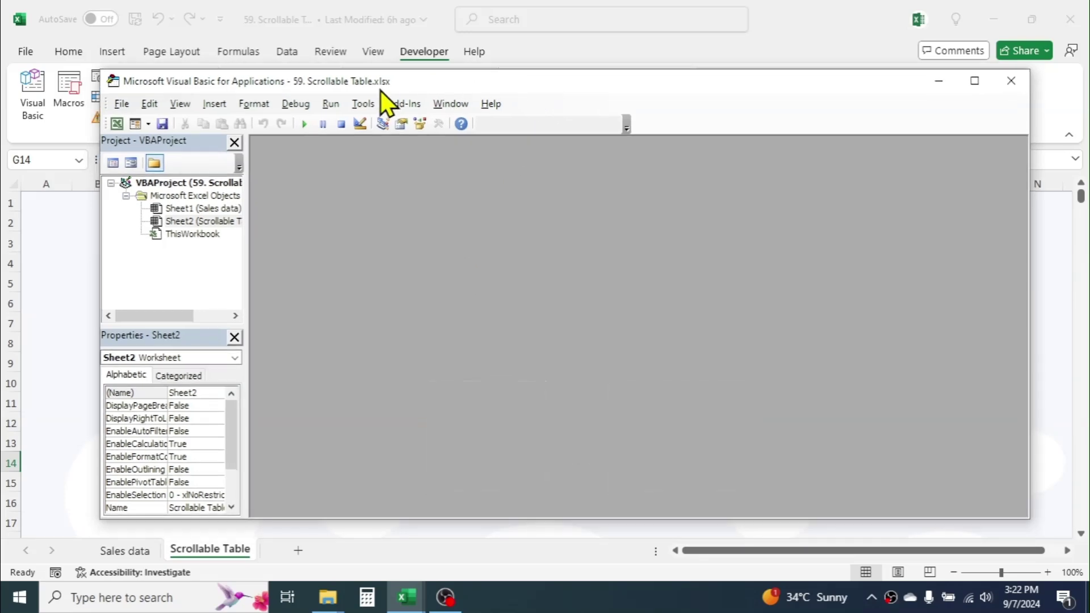
{"action": "left_click", "coordinate": [215, 104]}
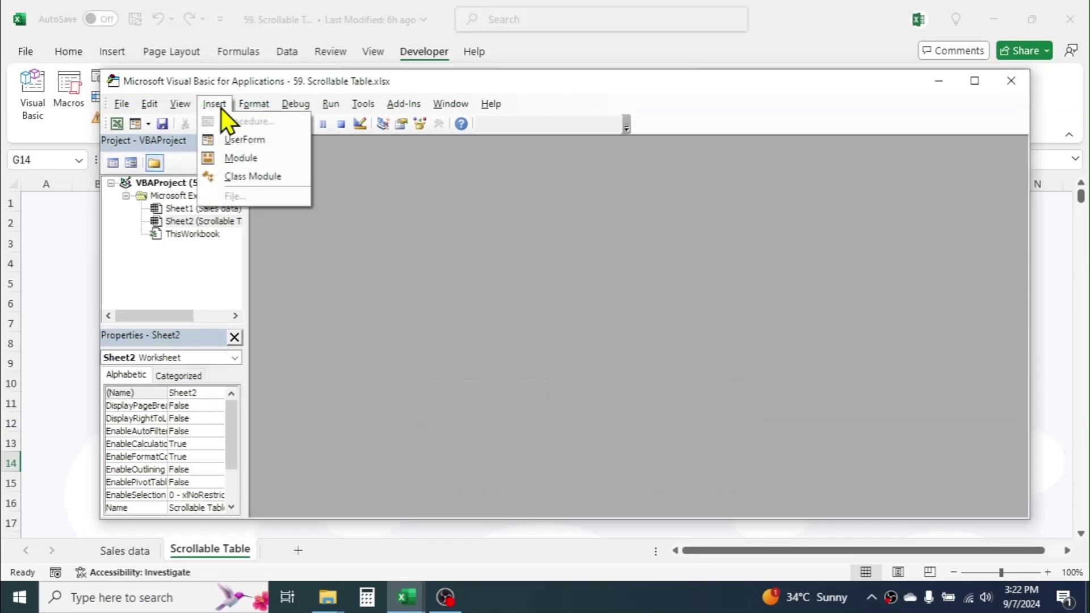
{"action": "left_click", "coordinate": [236, 161]}
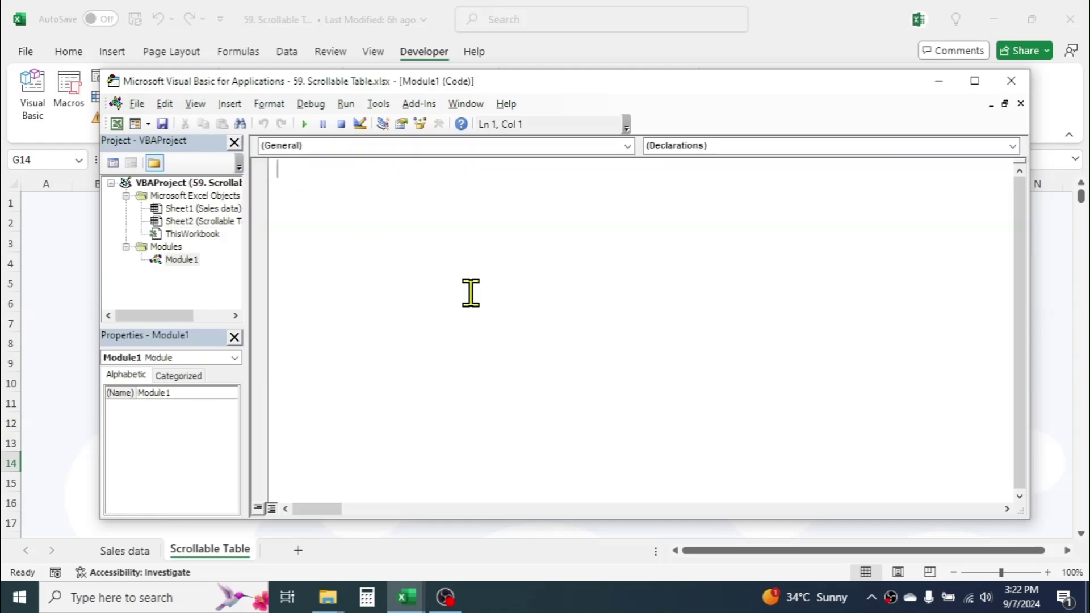
- Start the procedure Sub scrollbarvalues() in the module and declare maxvalue As Long
{"action": "type", "text": "S"}
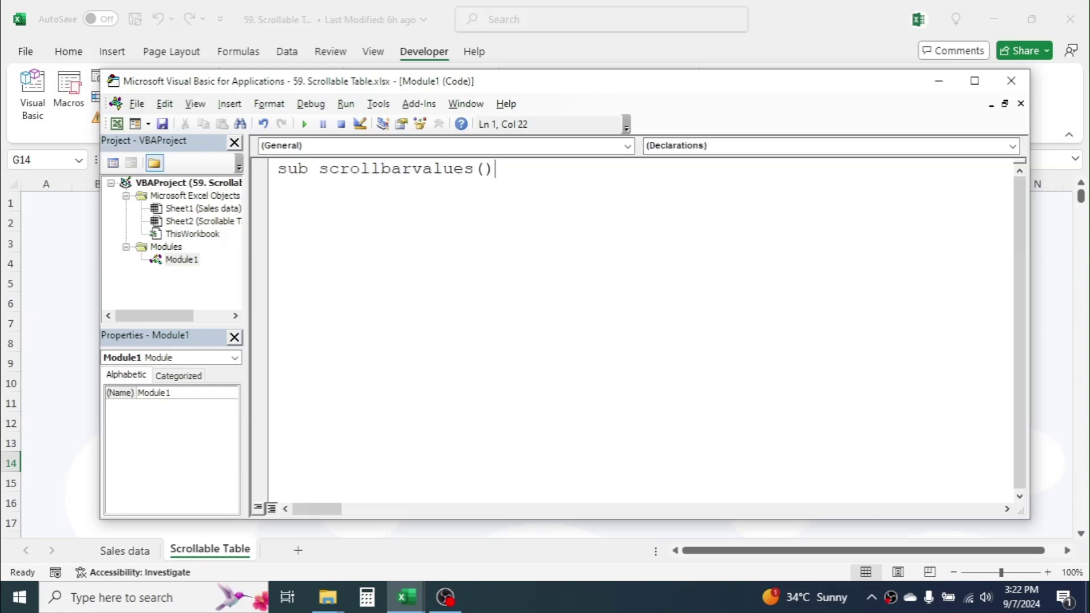
{"action": "key", "text": "Return"}
{"action": "key", "text": "Return"}
{"action": "type", "text": "dim maxvalue as long"}
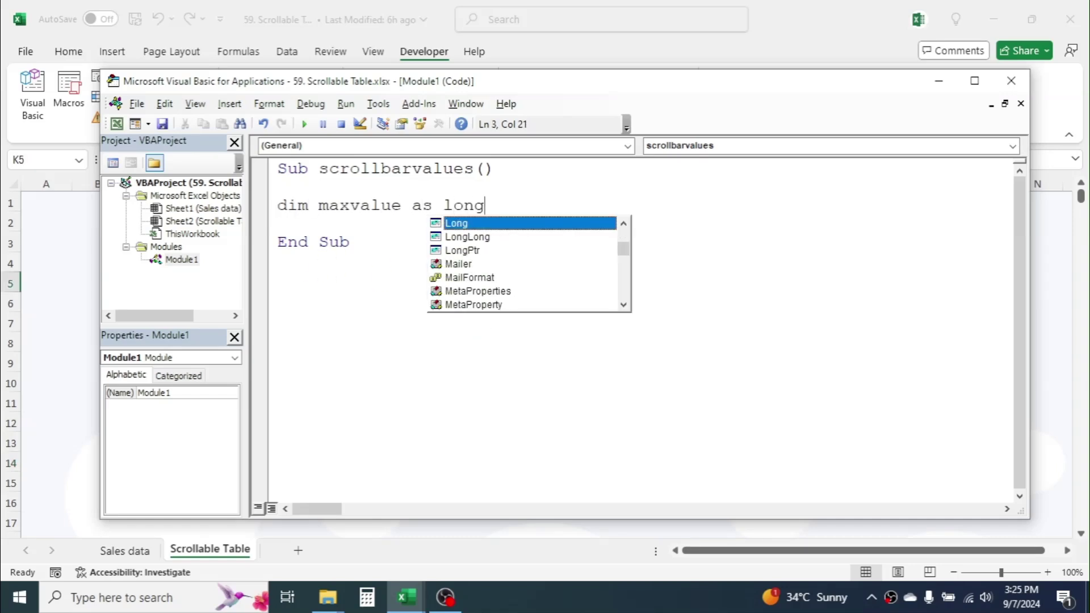
{"action": "key", "text": "Return"}
- Add the code line maxvalue = Sheets("Sales Data").Range("I1").Value below the declaration
{"action": "type", "text": "maxvalue=sheets"}
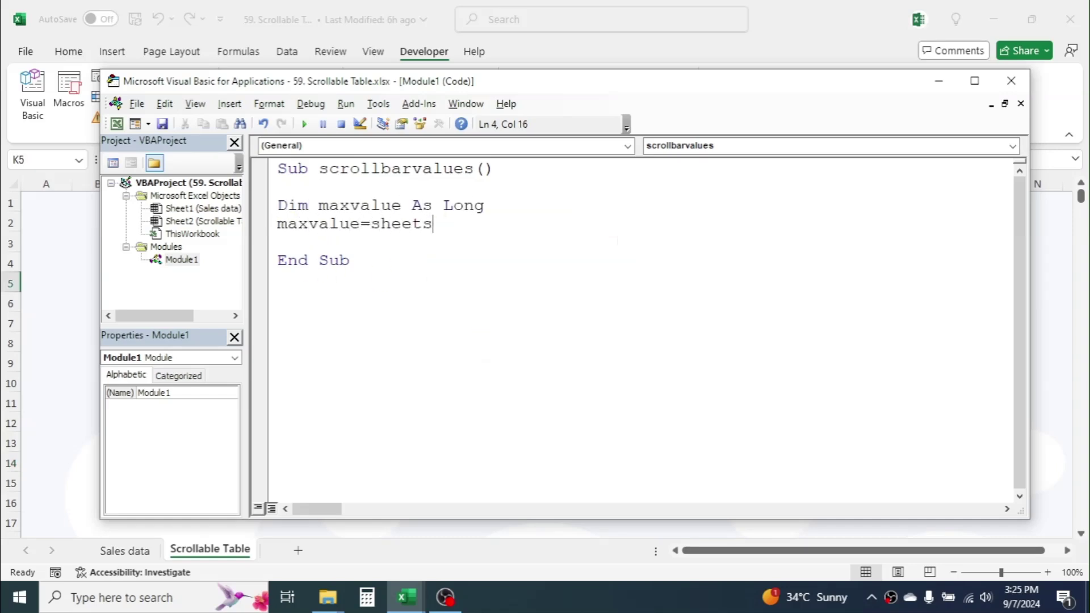
{"action": "type", "text": "(\"Sales Data\""}
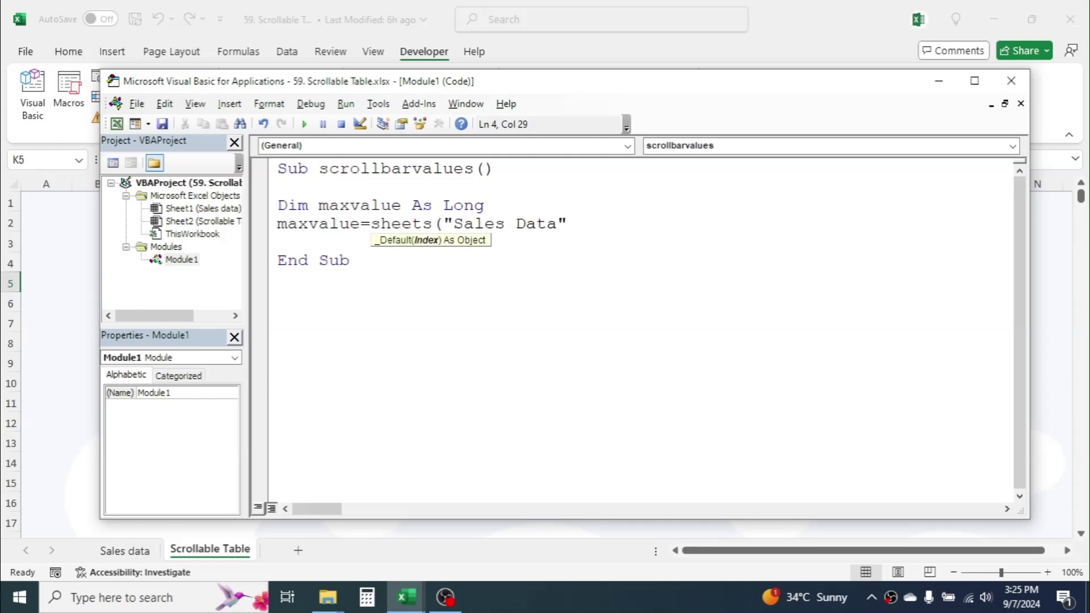
{"action": "type", "text": ").range(\"I1"}
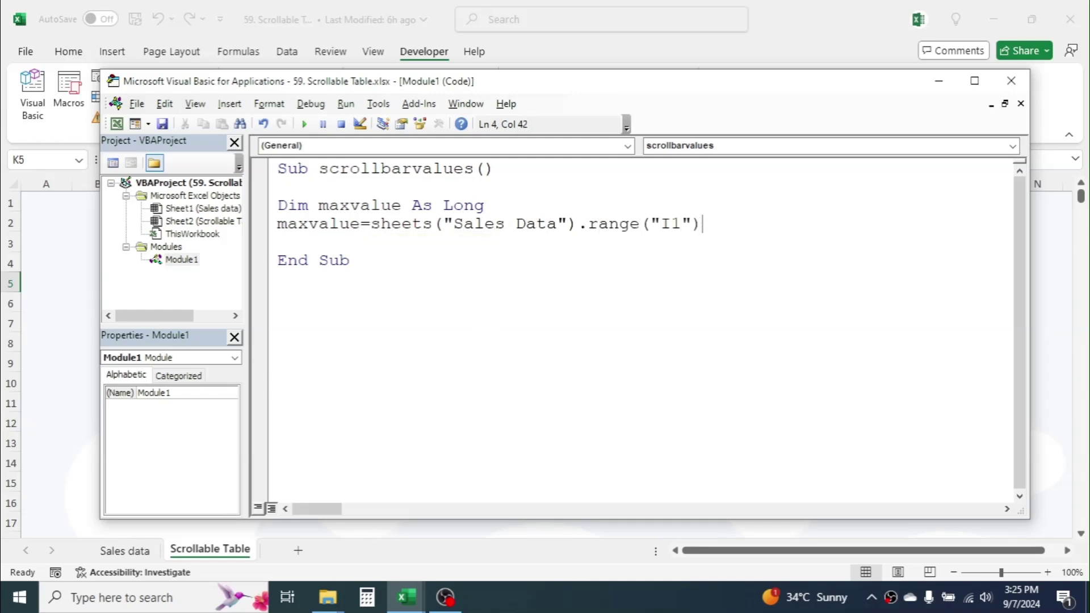
{"action": "type", "text": "\").value"}
{"action": "key", "text": "Return"}
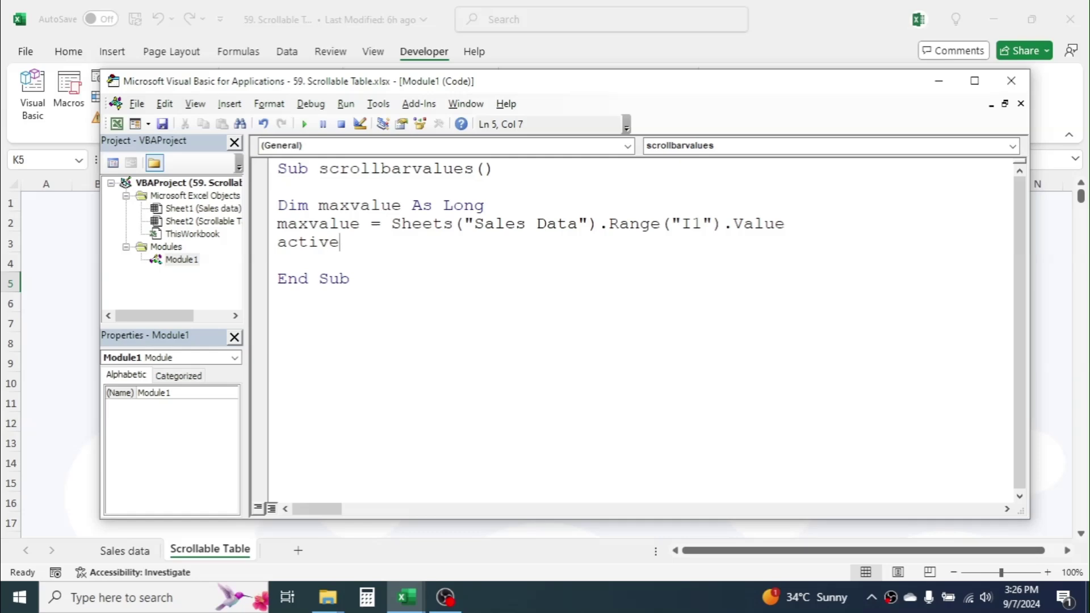
- Add the code line ActiveSheet.Shapes("Scroll Bar 2").ControlFormat.Max = maxvalue to the procedure
{"action": "type", "text": "activesheet.shapes(\"Scroll Bar 2\""}
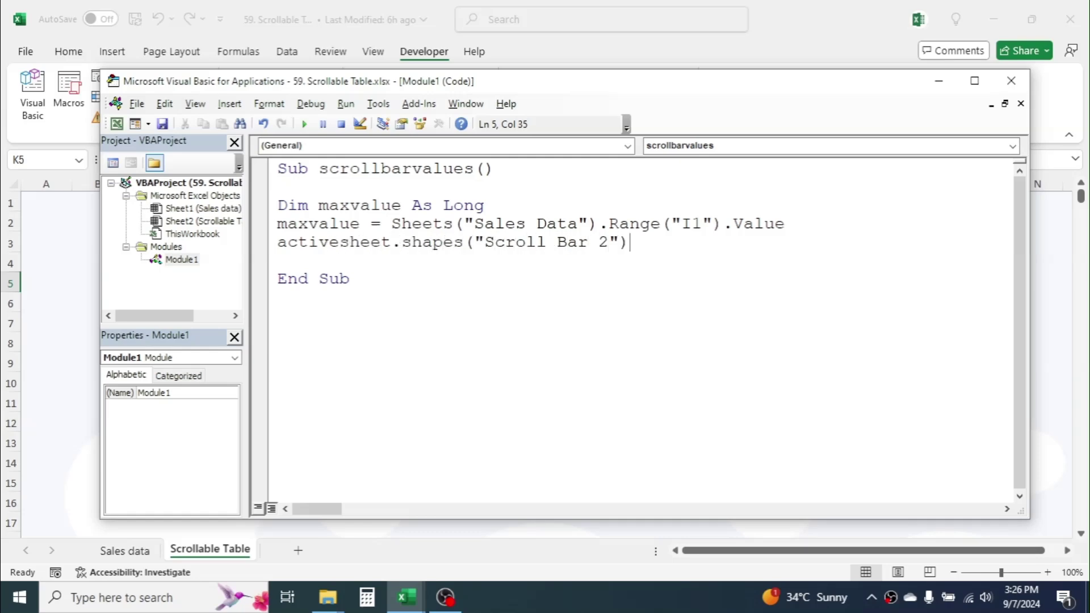
{"action": "type", "text": ").controlformat.max=maxvalue"}
{"action": "key", "text": "Return"}
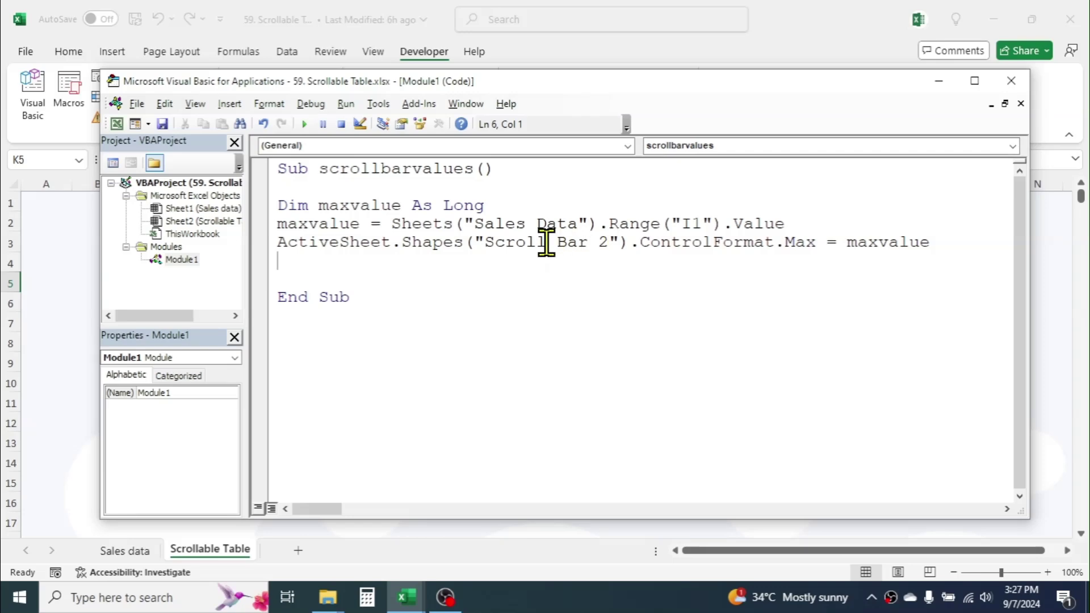
- Check the scroll bar's object name on the worksheet against the macro code, returning to the Visual Basic editor
{"action": "left_click", "coordinate": [934, 79]}
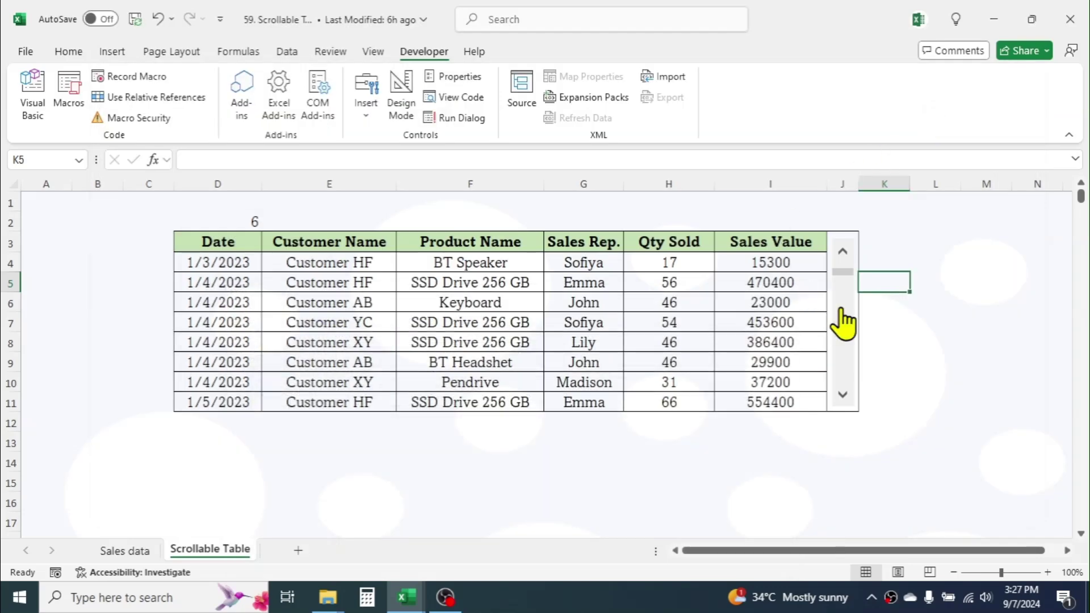
{"action": "right_click", "coordinate": [843, 313]}
{"action": "key", "text": "Escape"}
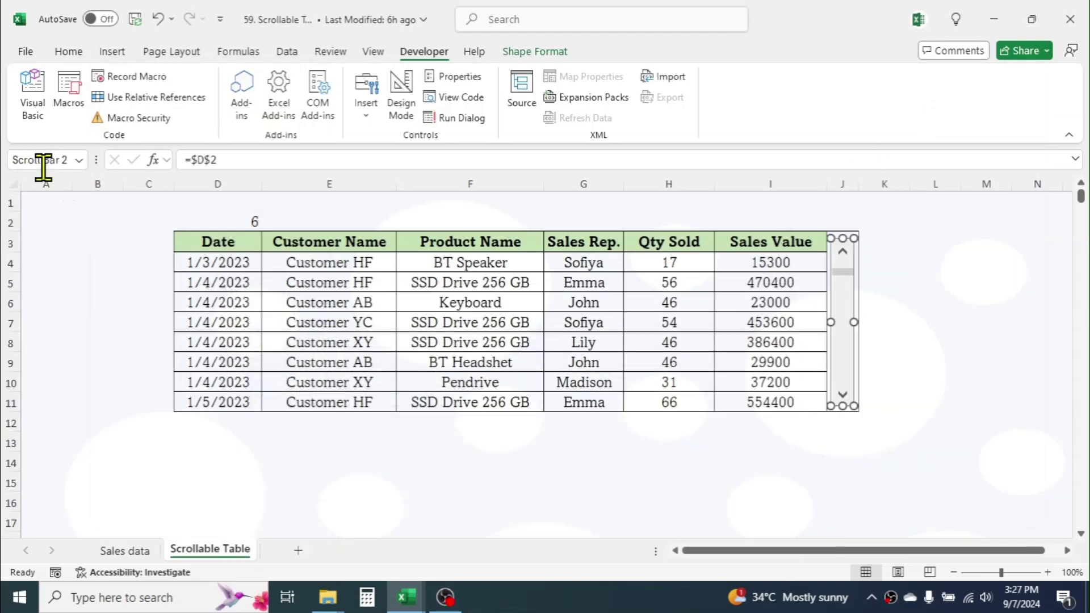
{"action": "left_click", "coordinate": [929, 278]}
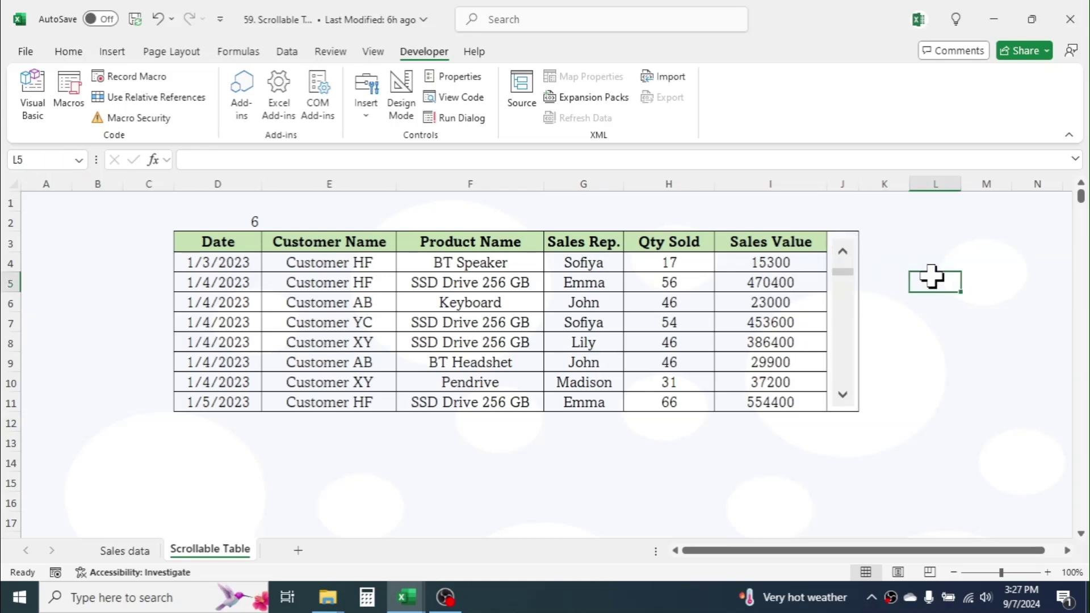
{"action": "mouse_move", "coordinate": [406, 602]}
{"action": "left_click", "coordinate": [492, 533]}
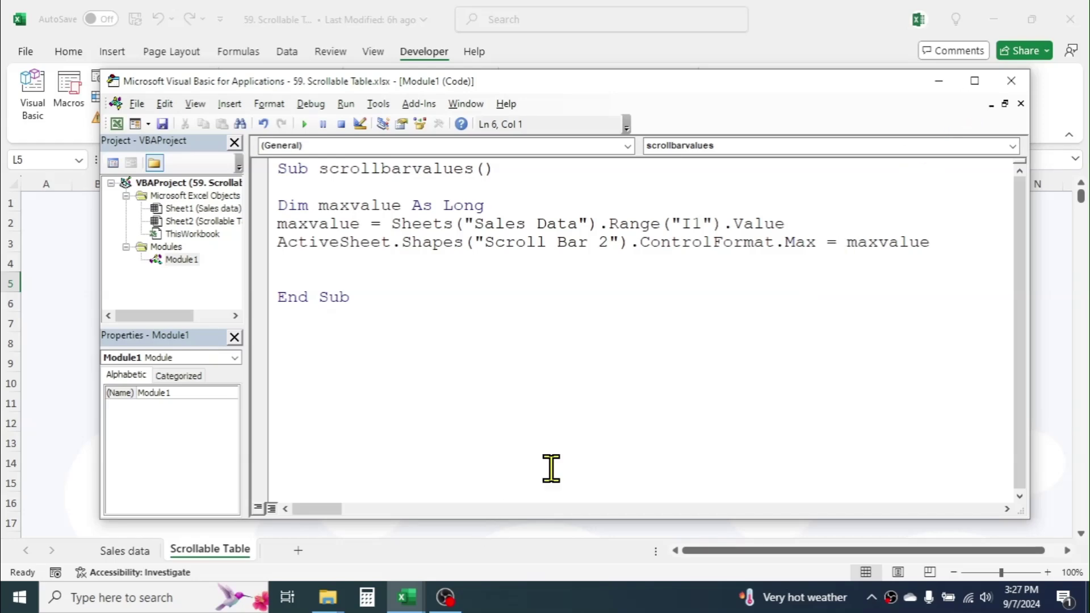
- Close the Visual Basic editor and assign the scrollbarvalues macro to the scroll bar beside the table
{"action": "left_click", "coordinate": [1011, 81]}
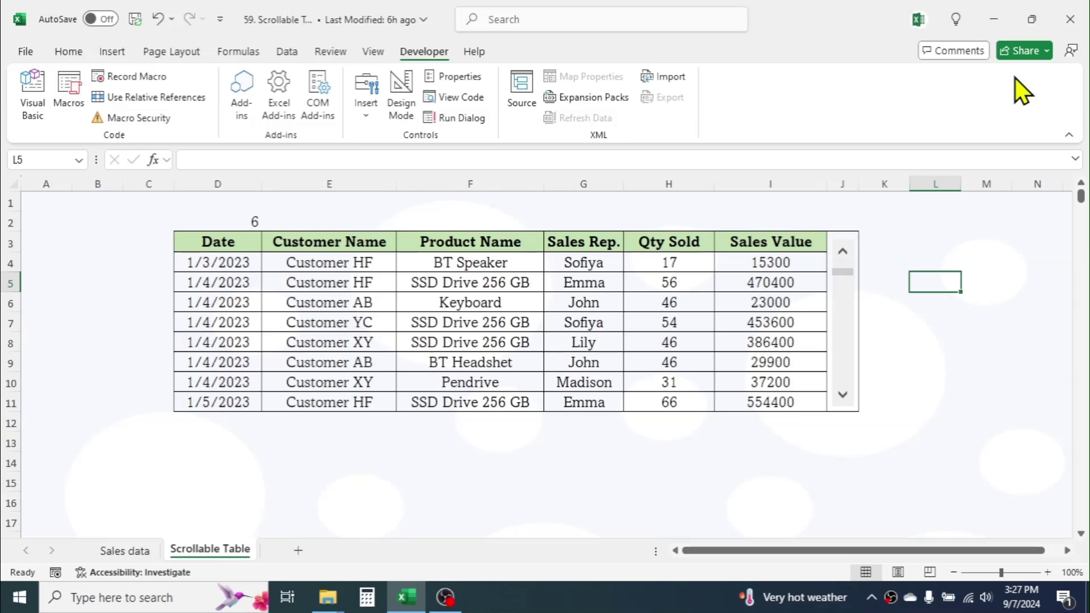
{"action": "left_click", "coordinate": [844, 307], "text": "ctrl"}
{"action": "right_click", "coordinate": [844, 307]}
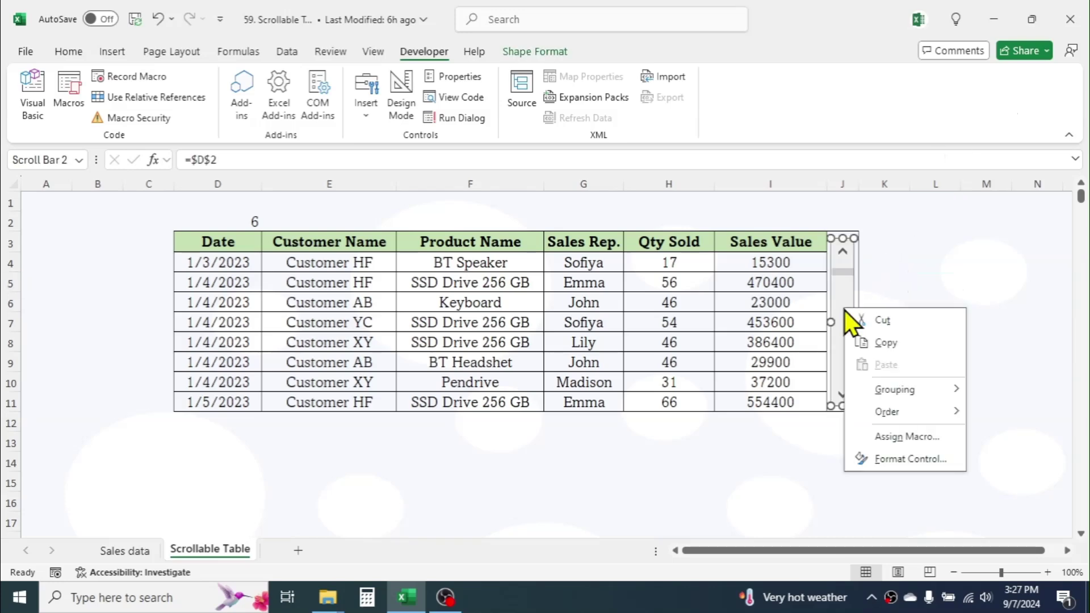
{"action": "left_click", "coordinate": [897, 438]}
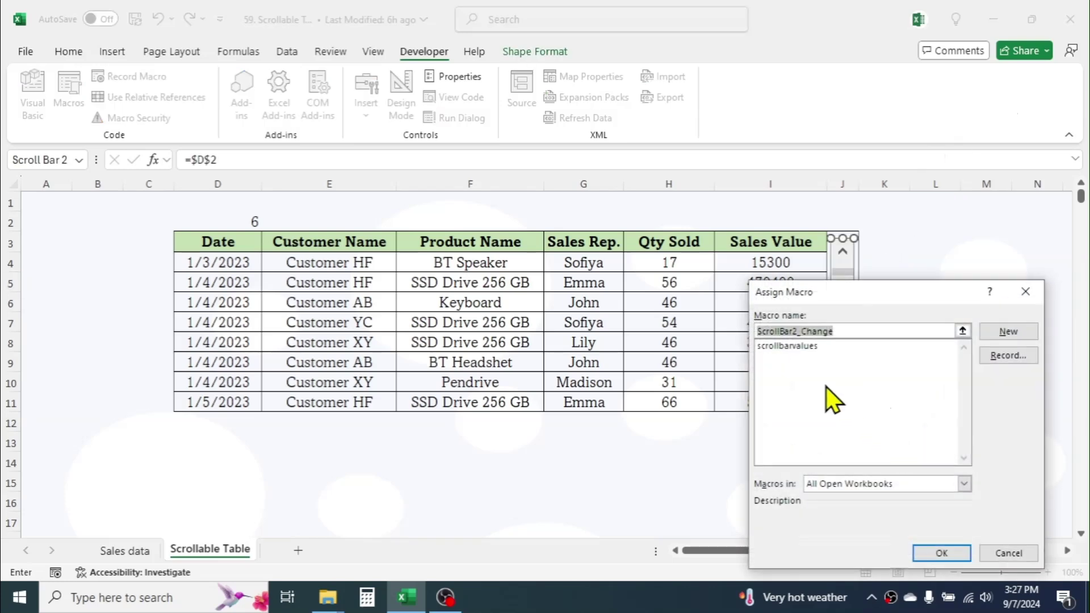
{"action": "left_click", "coordinate": [788, 346]}
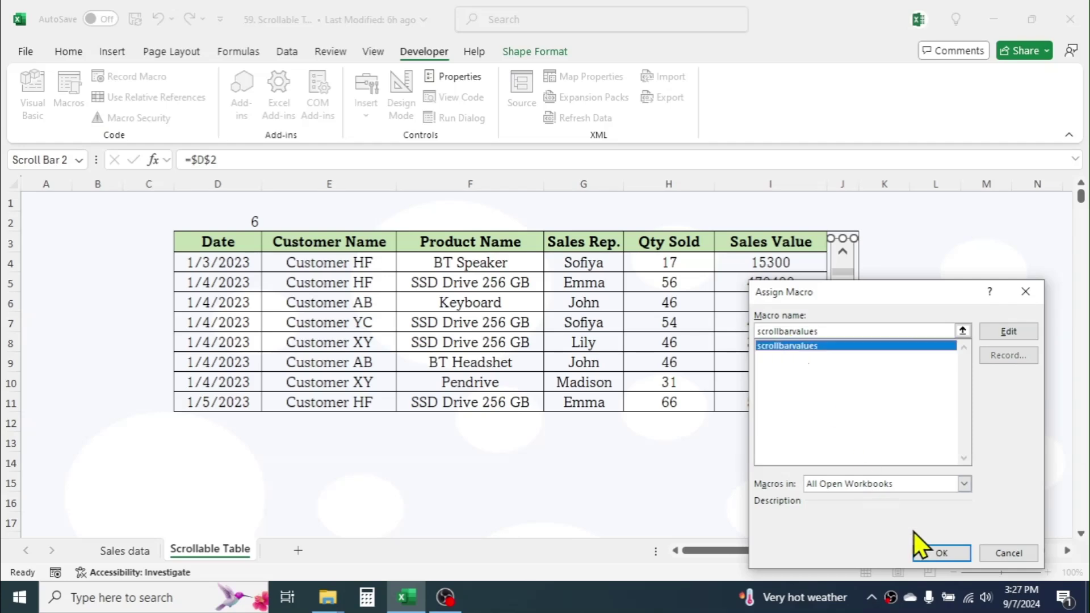
{"action": "left_click", "coordinate": [942, 553]}
{"action": "left_click", "coordinate": [914, 321]}
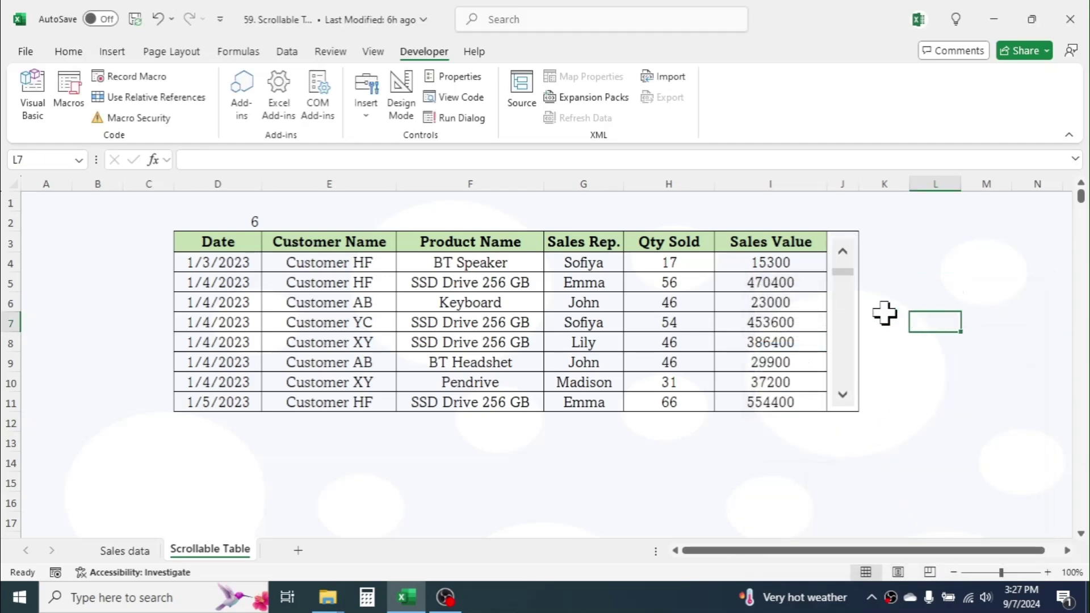
- Test the scroll bar beside the table by scrolling through the sales records from the first to the last
{"action": "left_click", "coordinate": [845, 321]}
{"action": "left_click", "coordinate": [845, 322]}
{"action": "left_click", "coordinate": [846, 322]}
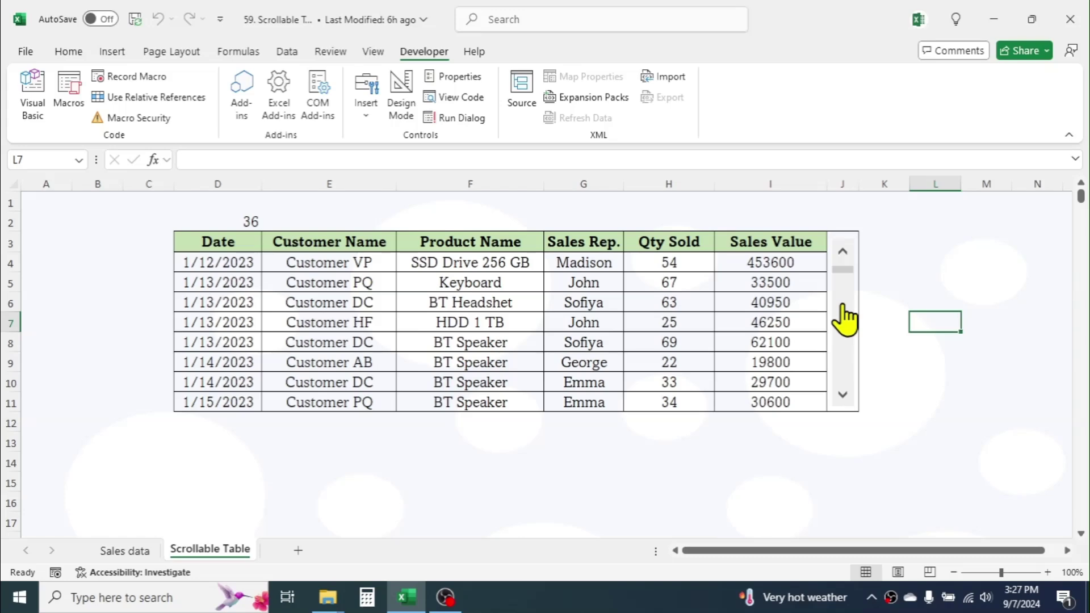
{"action": "left_click", "coordinate": [846, 316]}
{"action": "mouse_move", "coordinate": [843, 270]}
{"action": "left_mouse_down"}
{"action": "mouse_move", "coordinate": [846, 289]}
{"action": "mouse_move", "coordinate": [848, 260]}
{"action": "left_mouse_up"}
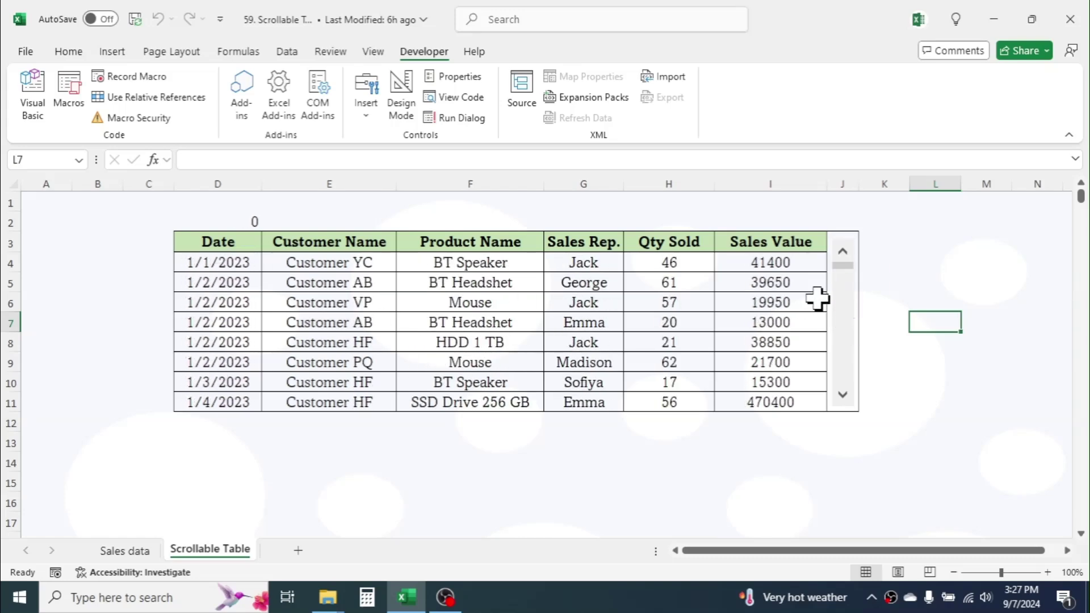
{"action": "left_click_drag", "start_coordinate": [843, 265], "coordinate": [842, 393]}
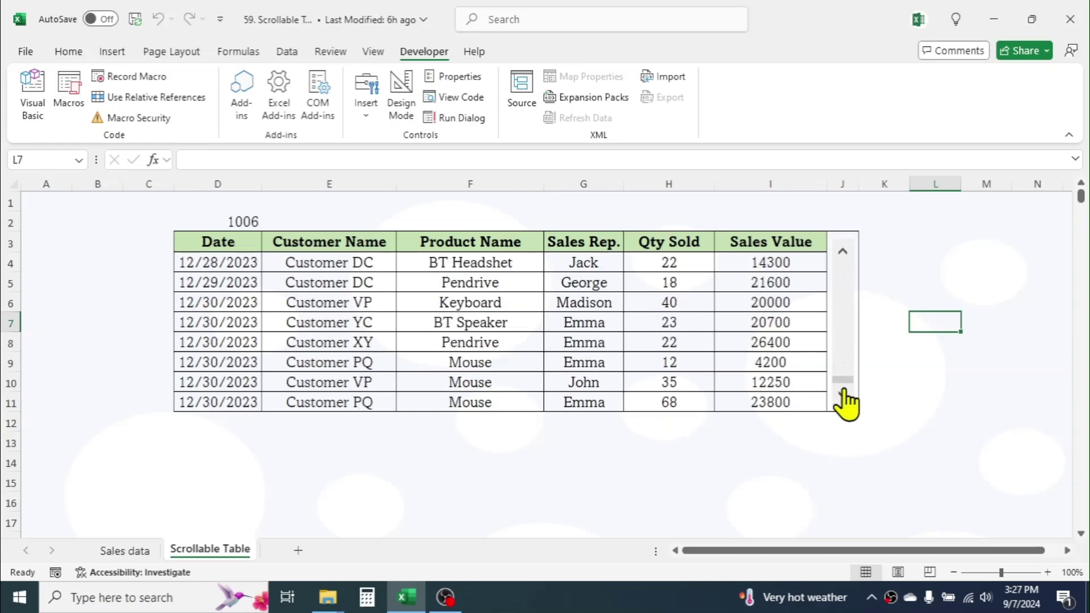
{"action": "left_click_drag", "start_coordinate": [847, 389], "coordinate": [849, 335]}
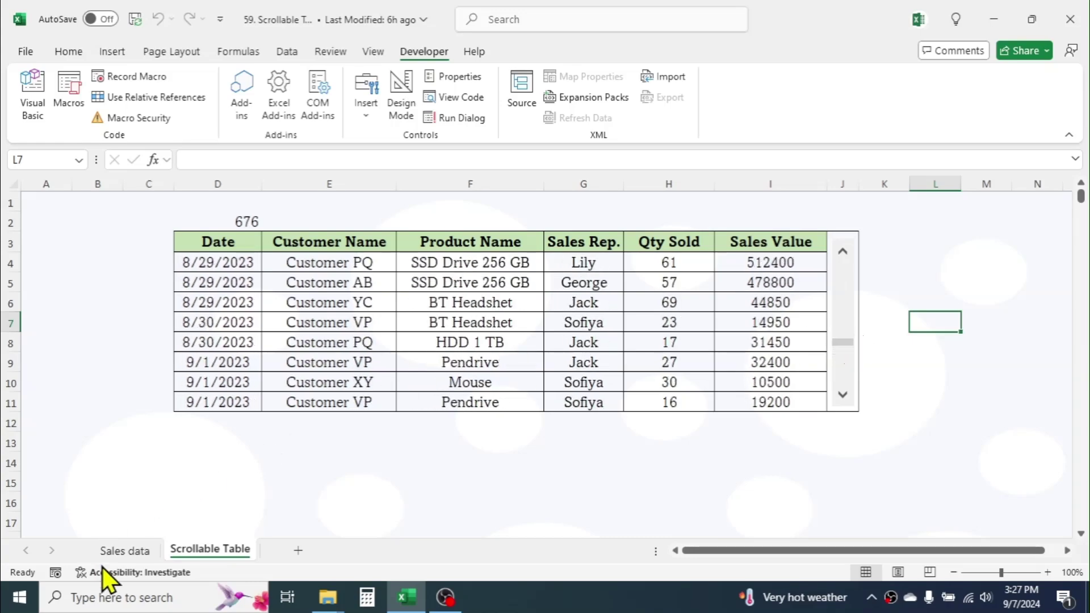
- On the Sales data sheet, fill A1017:F1017 with A and A1018:F1018 with B as two test records
{"action": "left_click", "coordinate": [126, 554]}
{"action": "left_click_drag", "start_coordinate": [1081, 196], "coordinate": [1083, 538]}
{"action": "left_click_drag", "start_coordinate": [63, 488], "coordinate": [636, 489]}
{"action": "type", "text": "A"}
{"action": "key", "text": "ctrl+Return"}
{"action": "left_click_drag", "start_coordinate": [57, 509], "coordinate": [618, 505]}
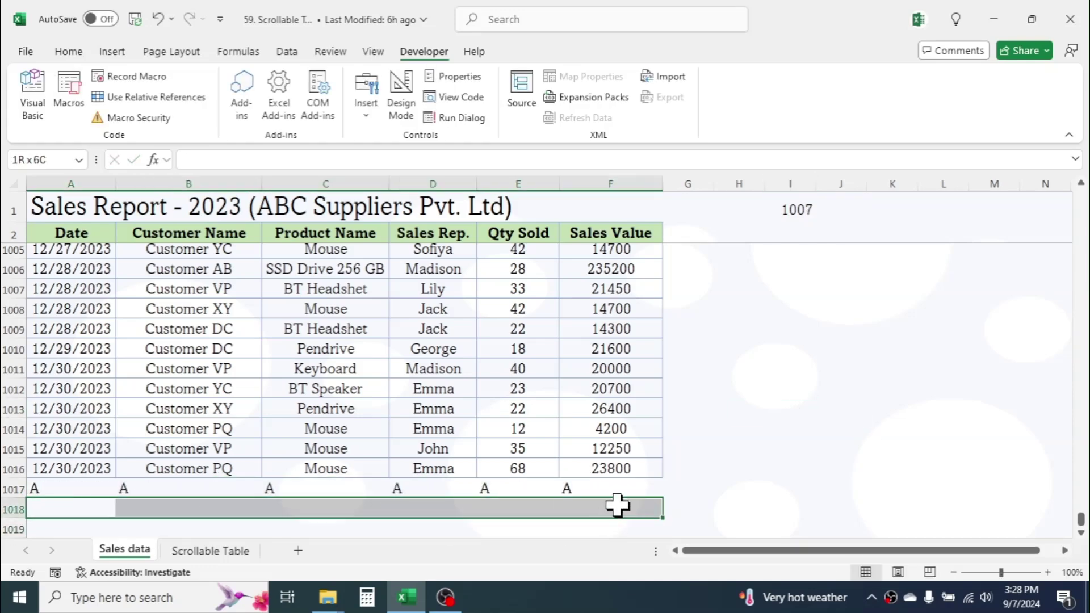
{"action": "type", "text": "B"}
{"action": "key", "text": "ctrl+Return"}
{"action": "left_click", "coordinate": [706, 411]}
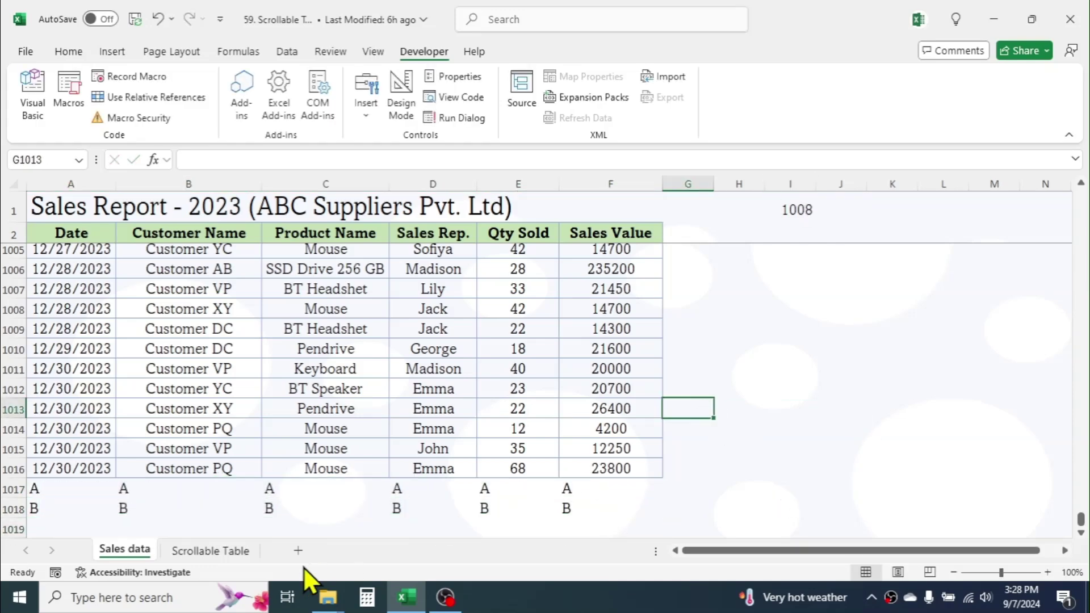
- Scroll the table on the Scrollable Table sheet to its end to check for the added A and B records
{"action": "left_click", "coordinate": [219, 552]}
{"action": "left_click_drag", "start_coordinate": [850, 360], "coordinate": [846, 399]}
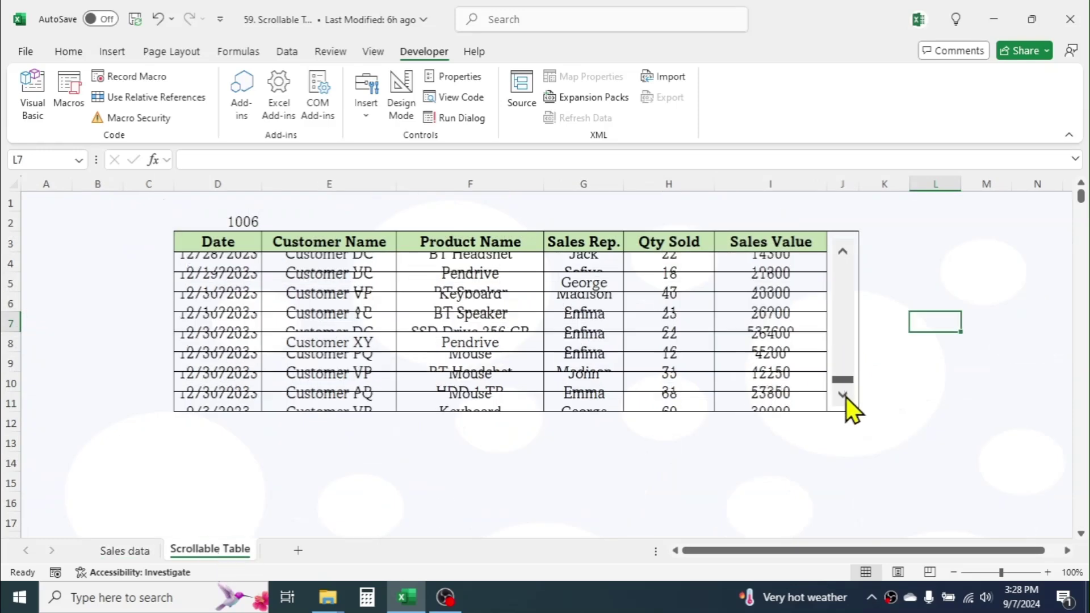
{"action": "left_click", "coordinate": [844, 395]}
{"action": "left_click", "coordinate": [844, 396]}
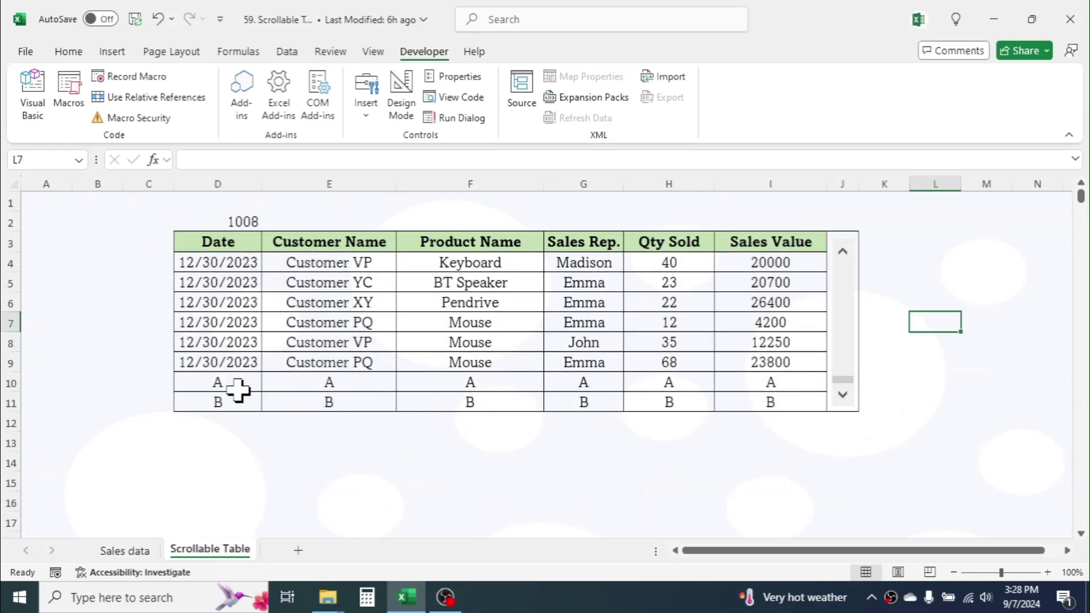
- Set the font colour of the scroll bar's linked cell D2 to white to hide its number
{"action": "left_click", "coordinate": [242, 221]}
{"action": "left_click", "coordinate": [69, 51]}
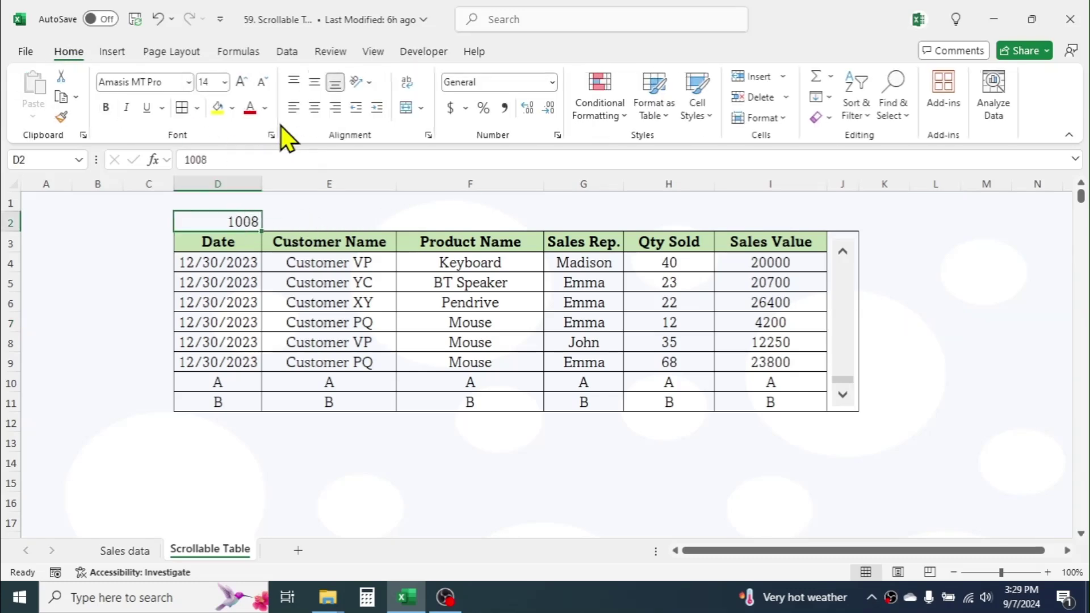
{"action": "left_click", "coordinate": [265, 108]}
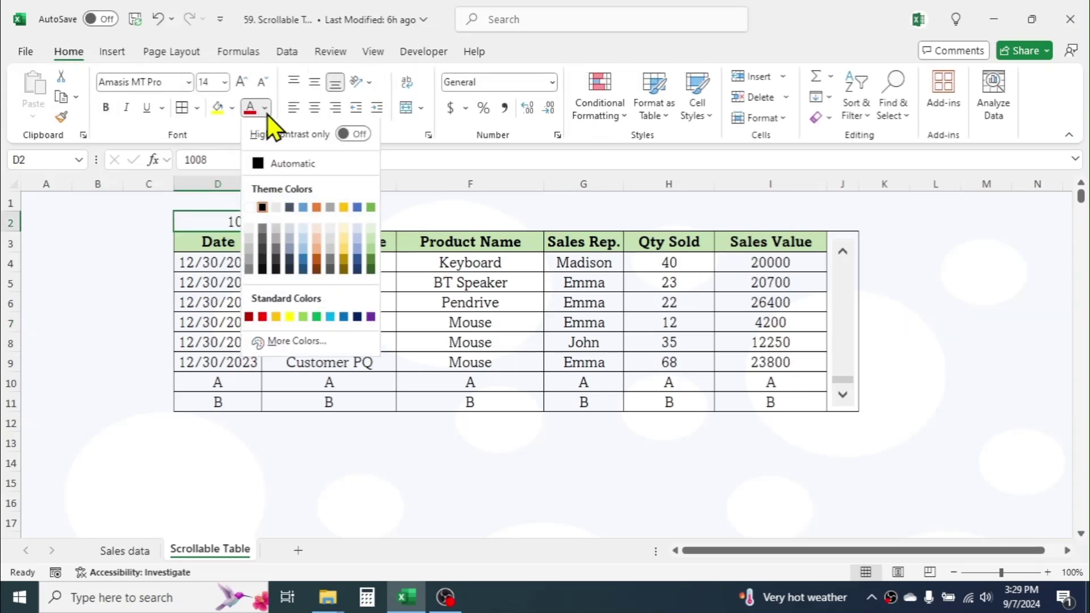
{"action": "left_click", "coordinate": [250, 212]}
{"action": "left_click", "coordinate": [408, 442]}
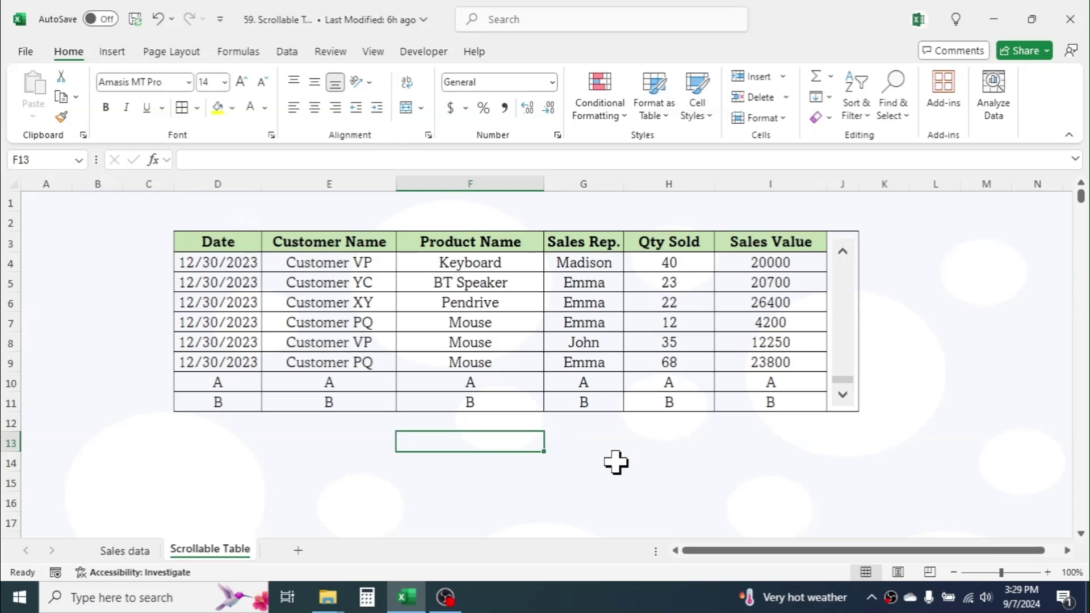
- Save the workbook to the Desktop as an Excel Macro-Enabled Workbook named 59. Scrollable Table
{"action": "left_click", "coordinate": [32, 54]}
{"action": "left_click", "coordinate": [52, 327]}
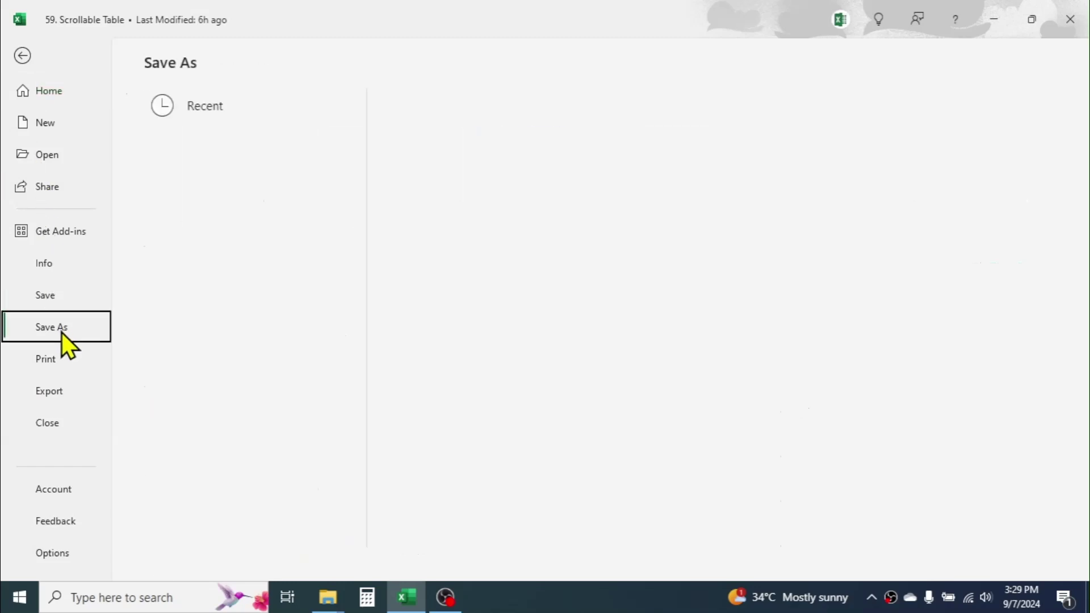
{"action": "left_click", "coordinate": [513, 144]}
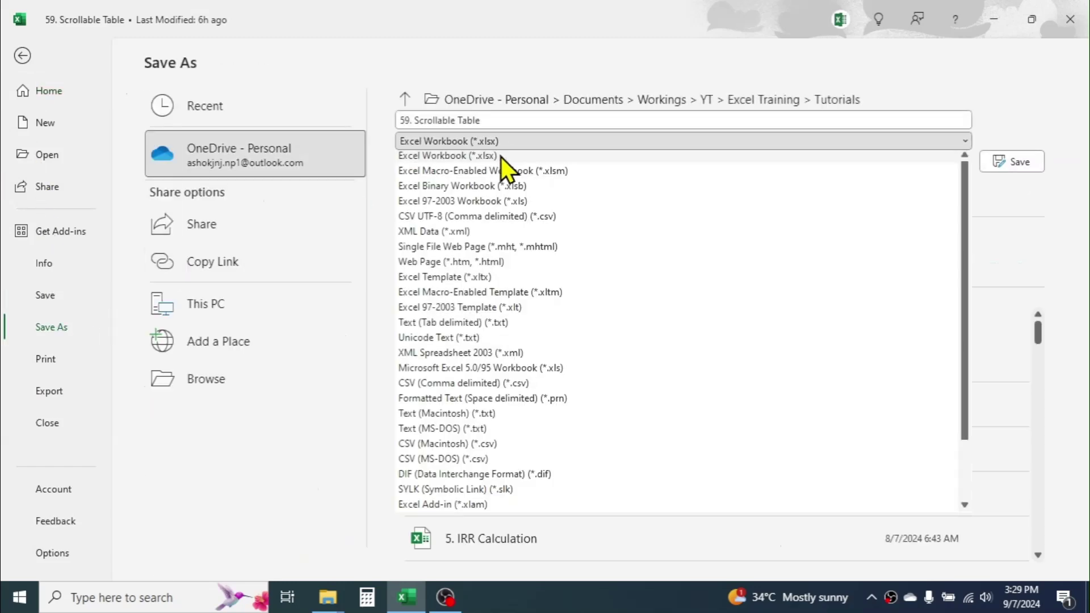
{"action": "left_click", "coordinate": [491, 176]}
{"action": "left_click", "coordinate": [423, 202]}
{"action": "left_click_drag", "start_coordinate": [375, 201], "coordinate": [376, 139]}
{"action": "left_click", "coordinate": [316, 156]}
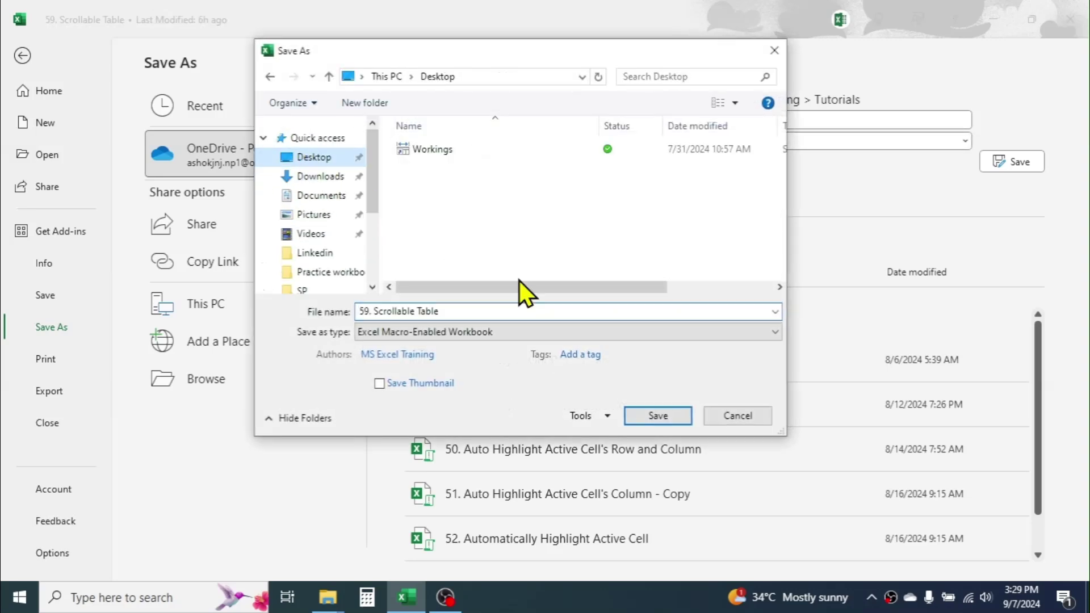
{"action": "left_click", "coordinate": [656, 415]}
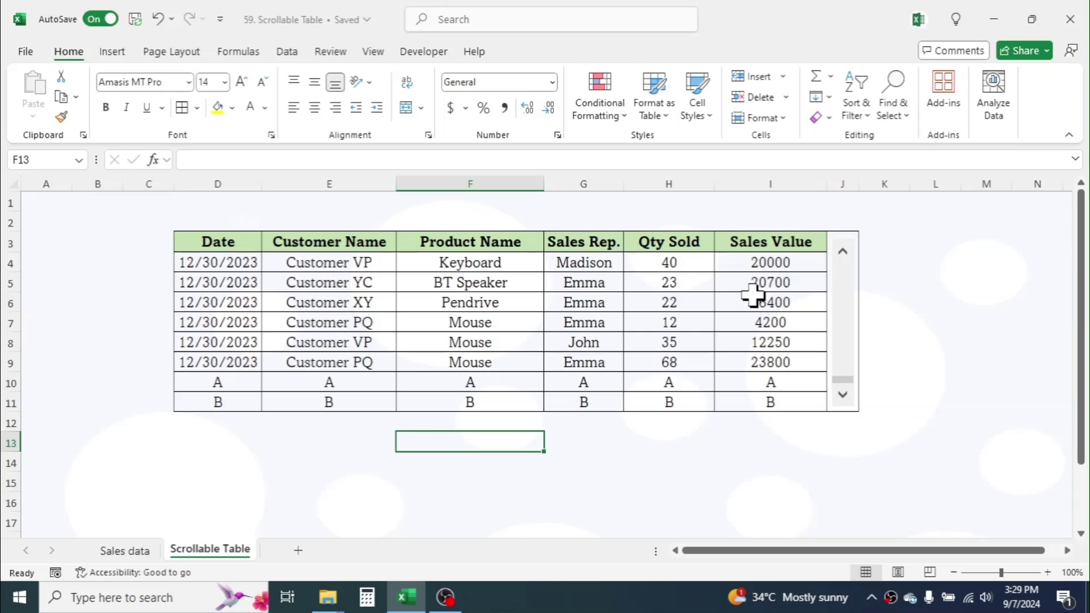
{"action": "left_click", "coordinate": [959, 306]}
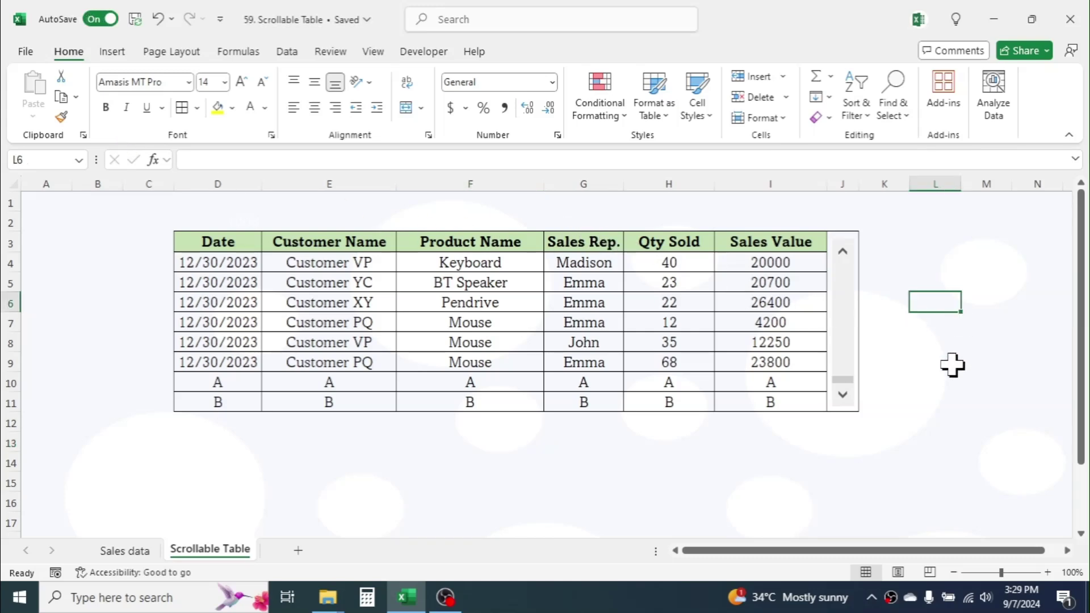